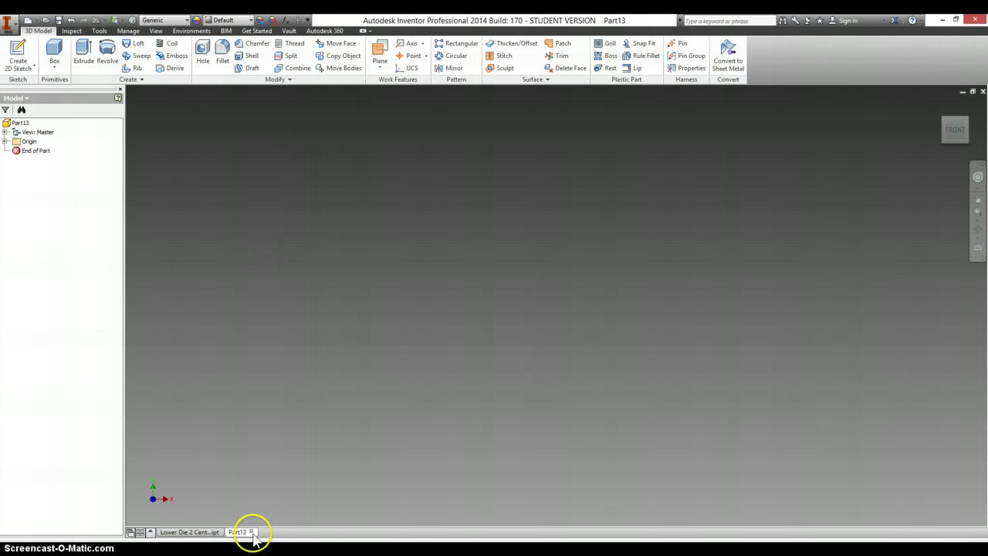
- Start a sketch on an origin plane and place the first rectangle at the origin
click(17, 50)
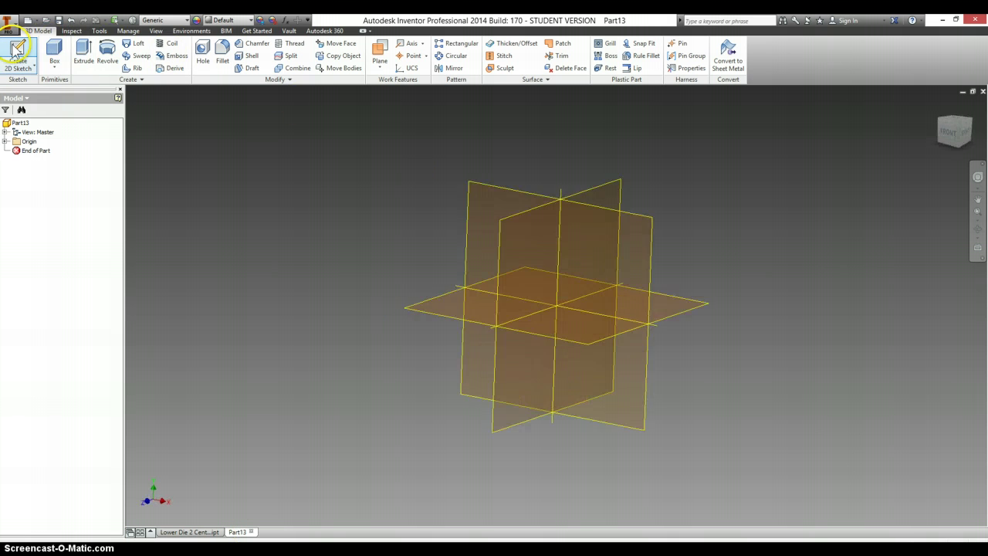
click(561, 236)
right_click(461, 252)
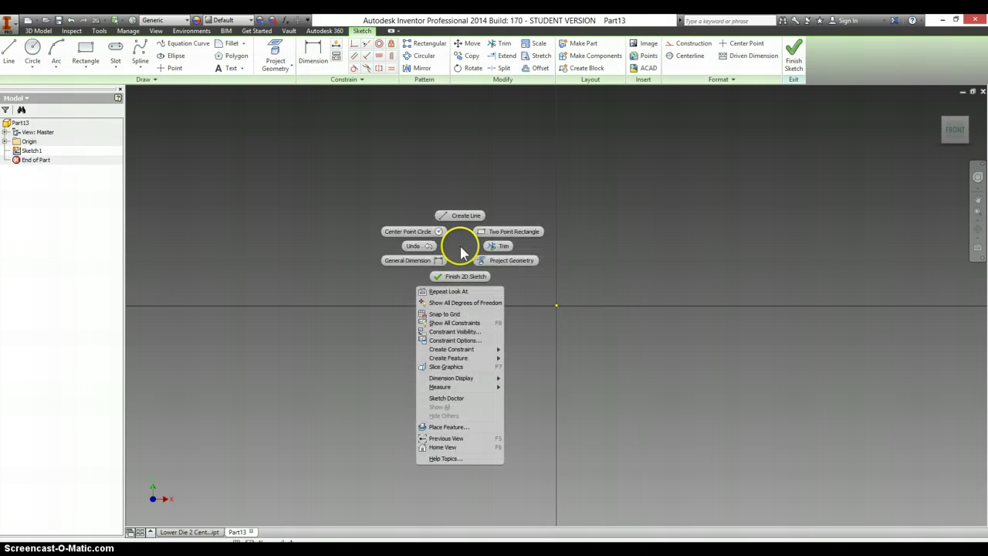
click(494, 232)
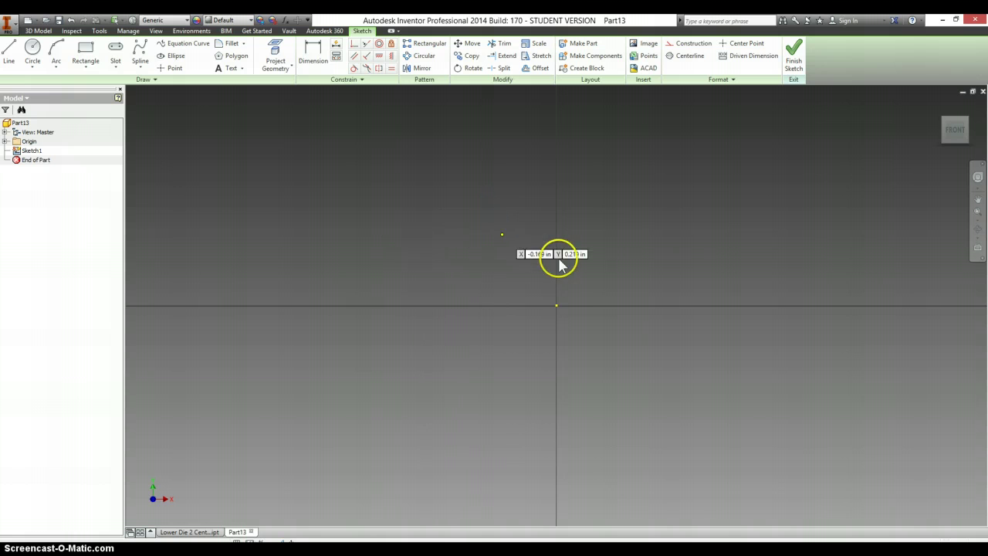
click(556, 307)
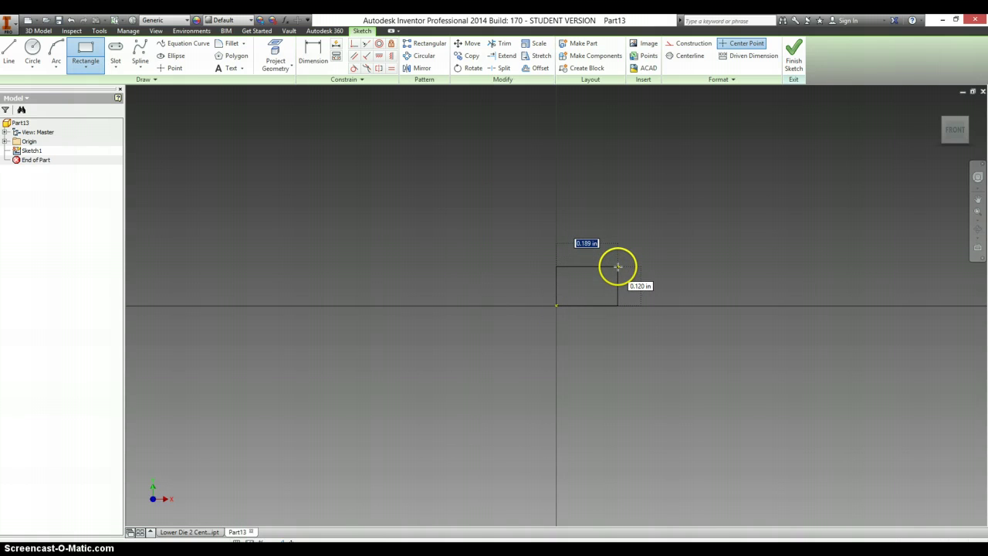
key(alt+Tab)
key(alt+Tab)
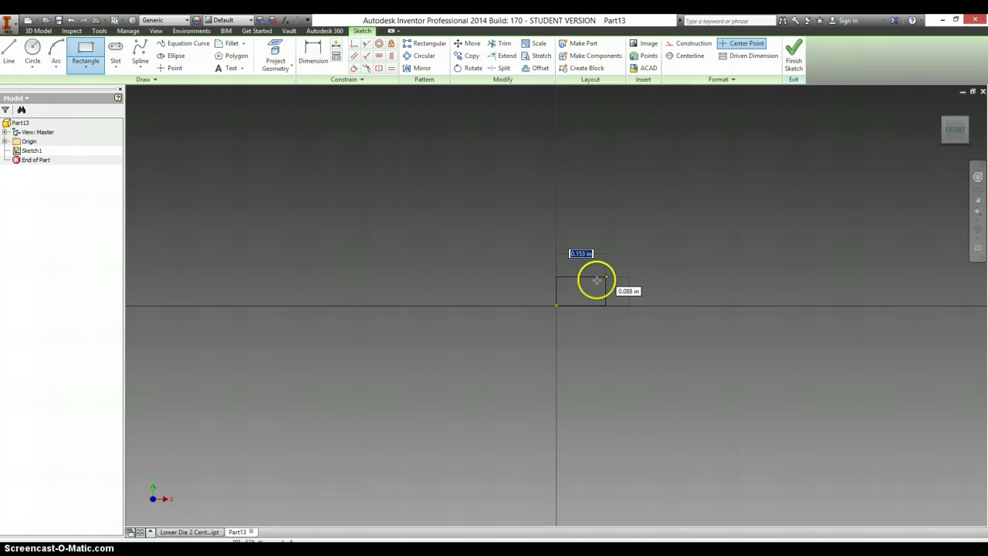
key(alt+Tab)
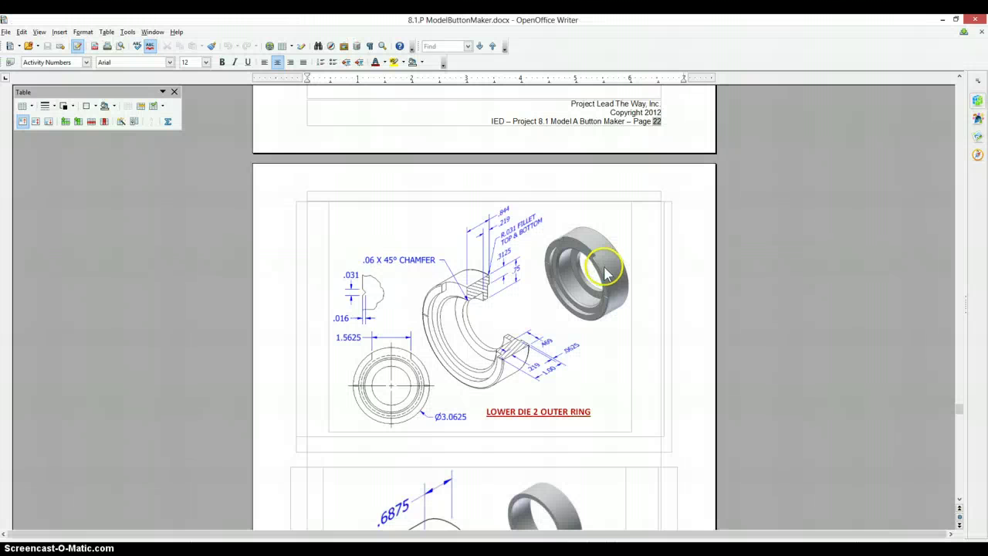
key(alt+Tab)
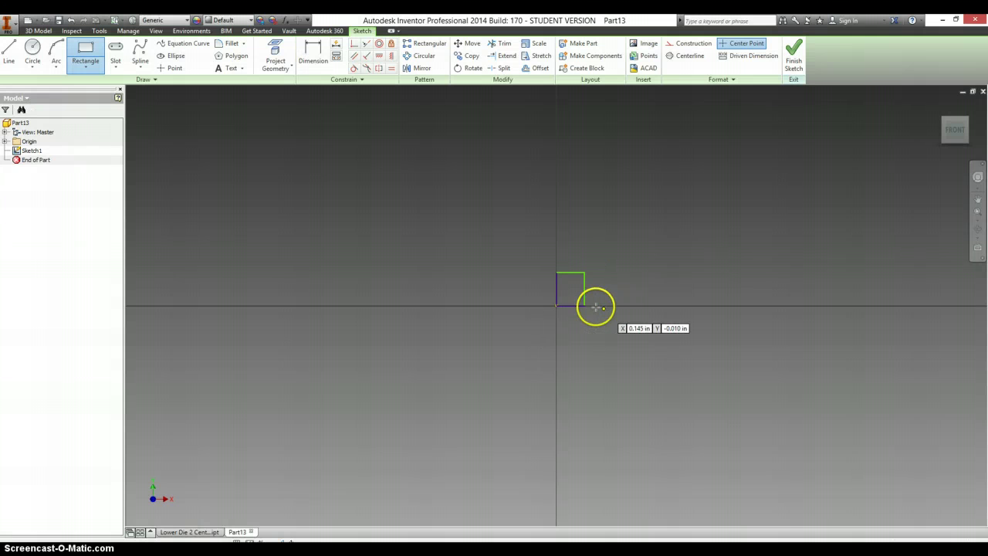
- Draw the taller step, tall rim and short rightmost rectangles along the baseline
click(584, 305)
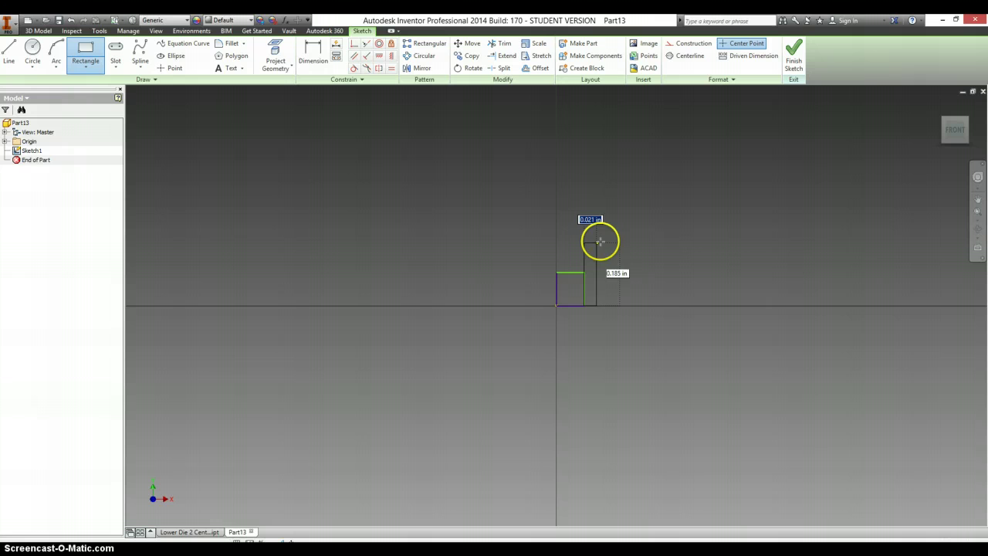
click(660, 237)
click(661, 305)
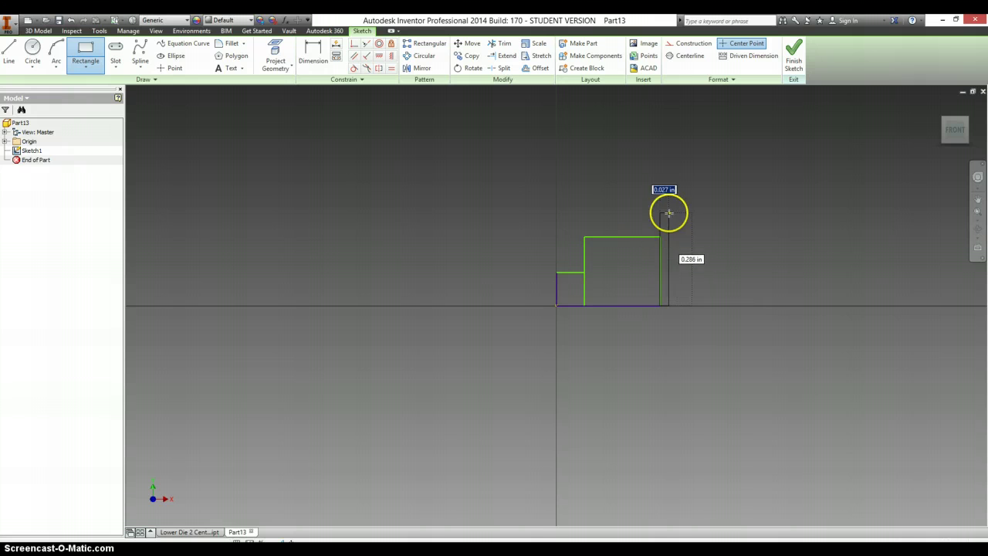
click(691, 190)
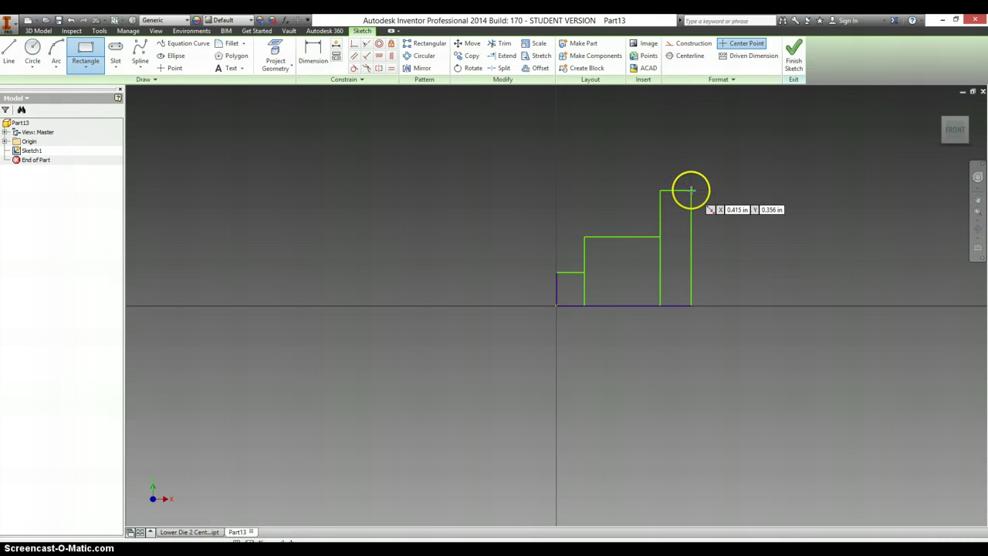
click(691, 304)
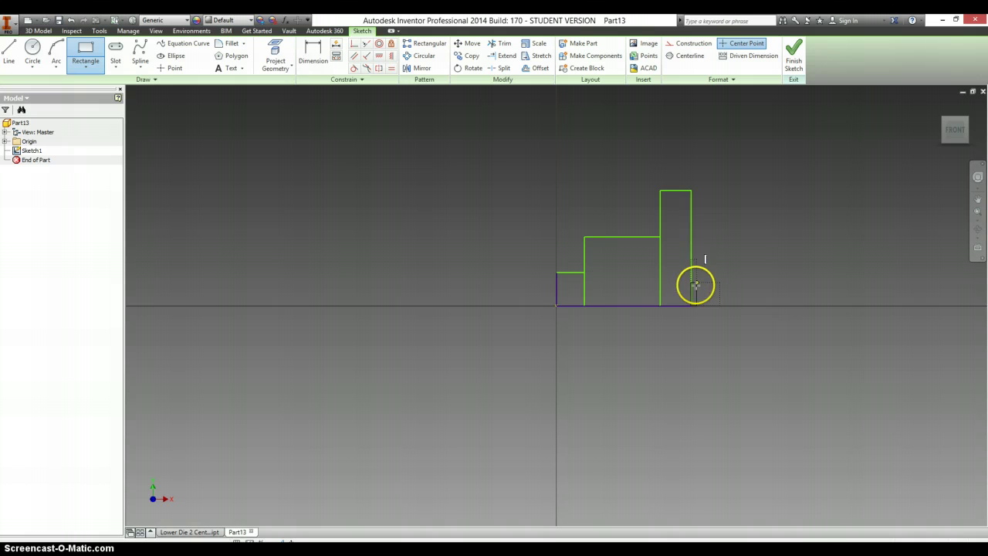
click(720, 252)
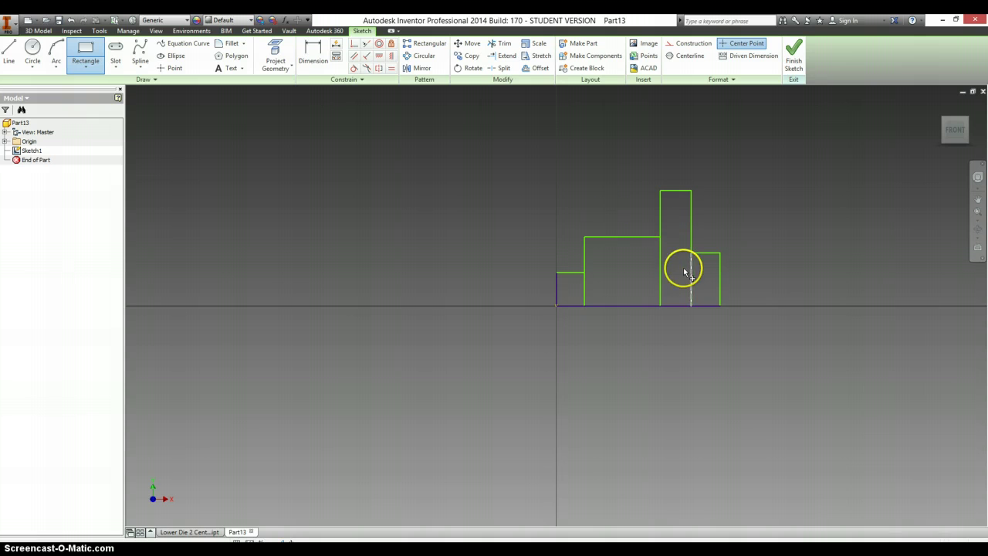
- Trim the interior lines so the rectangles merge into one stepped outline
key(x)
drag(702, 283, 579, 293)
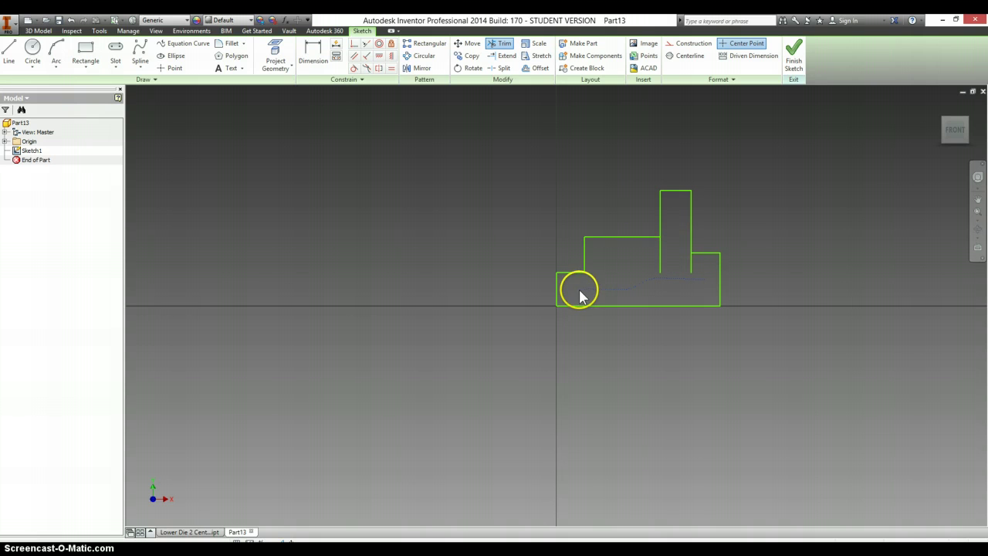
click(694, 270)
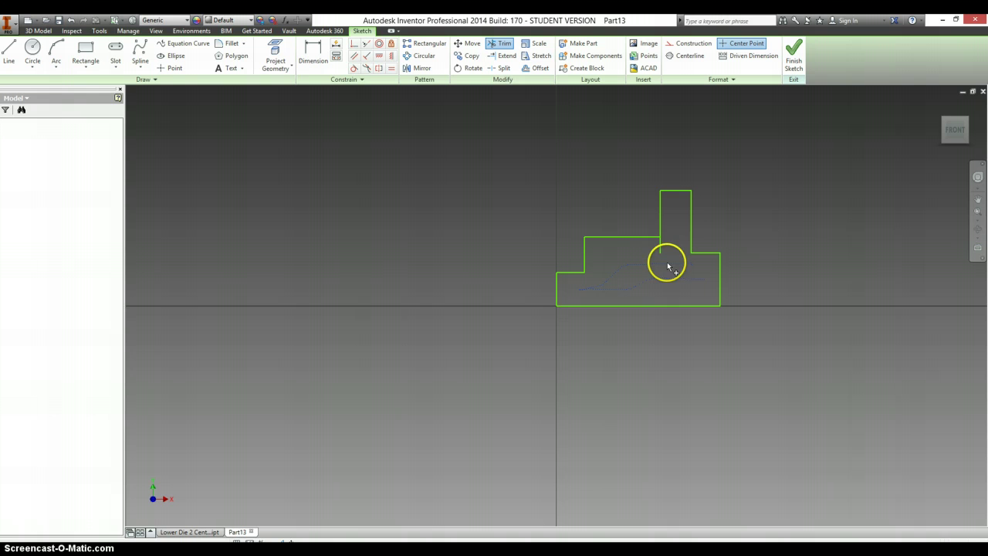
click(661, 247)
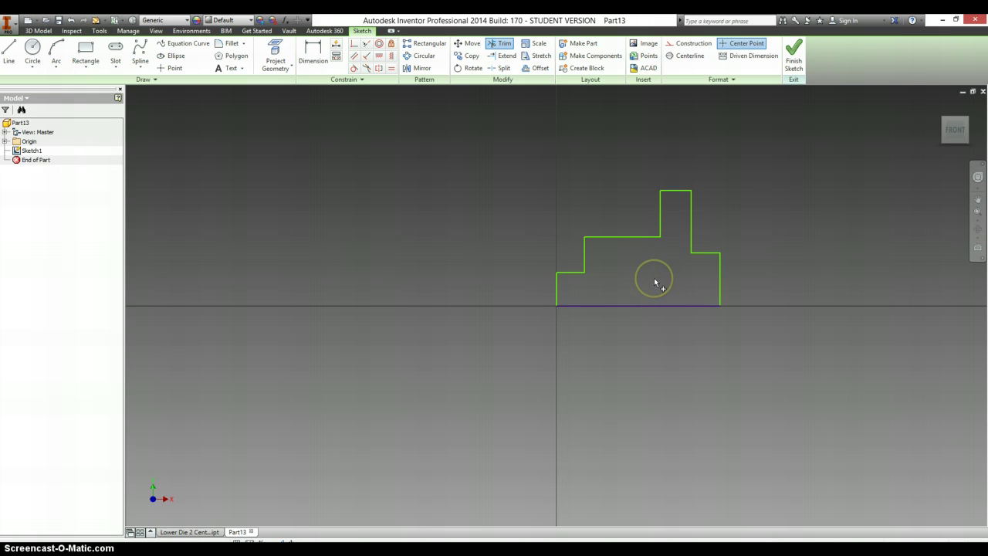
key(alt+Tab)
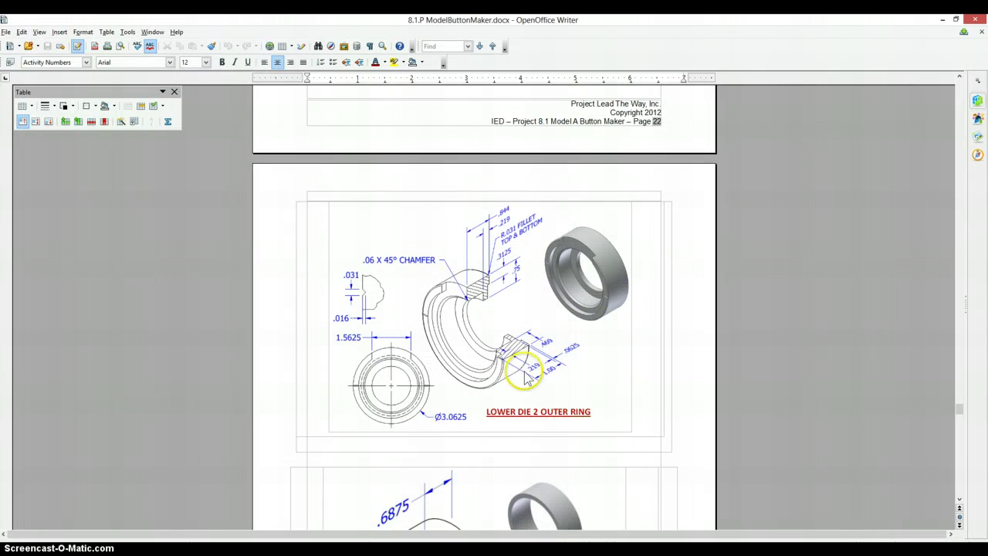
key(alt+Tab)
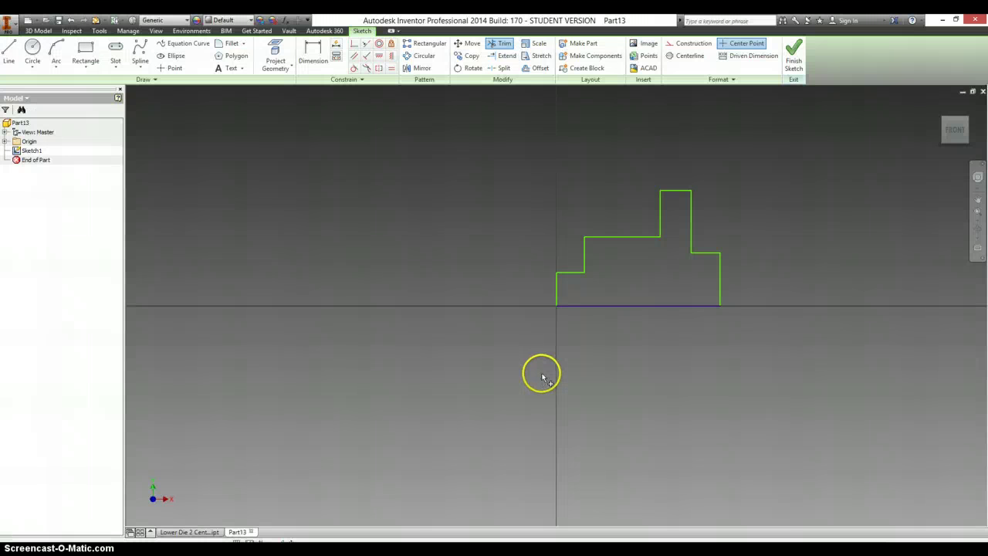
- Dimension the profile's overall width to 1.000
key(d)
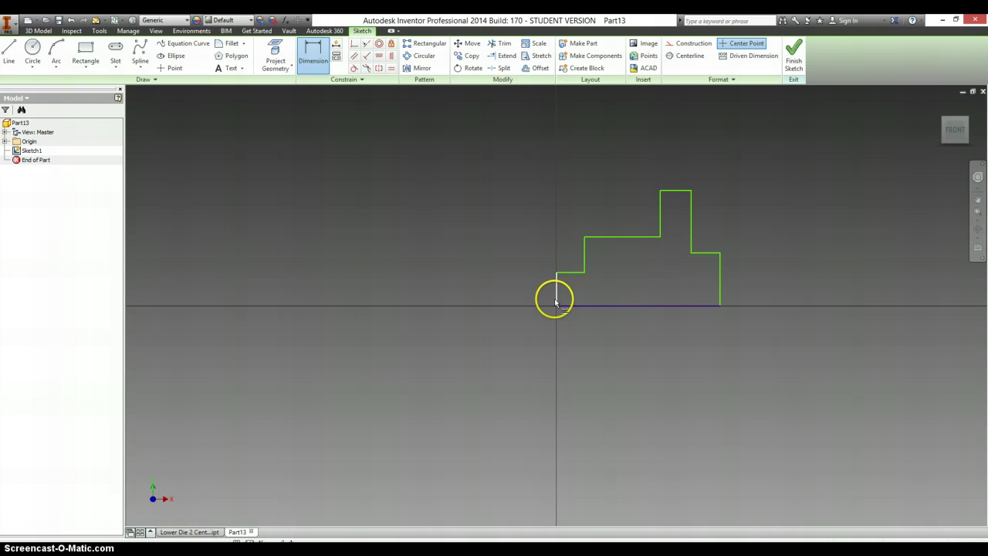
click(556, 297)
click(719, 301)
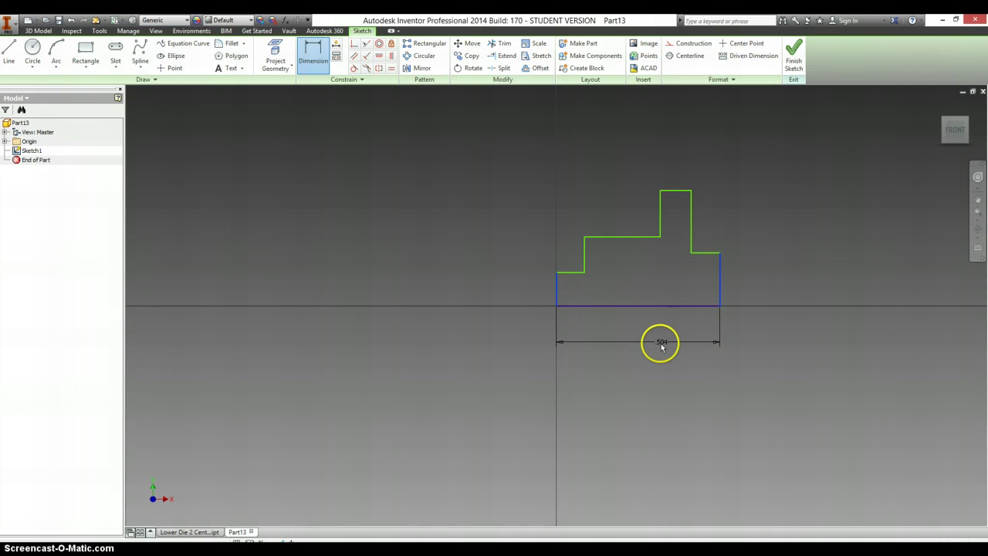
click(661, 344)
text(1)
key(Return)
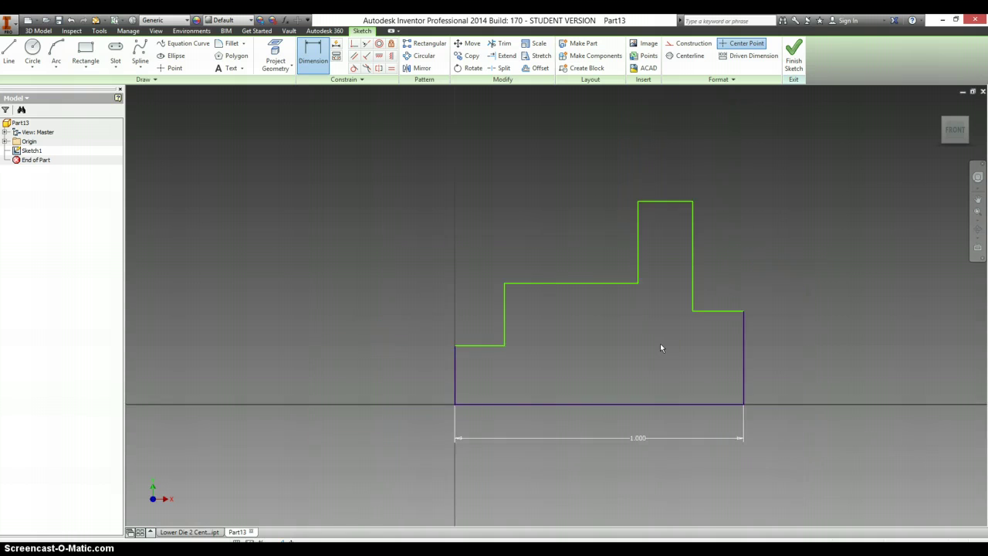
- Add a .219 height dimension to the left step
scroll(661, 346, down, 2)
key(alt+Tab)
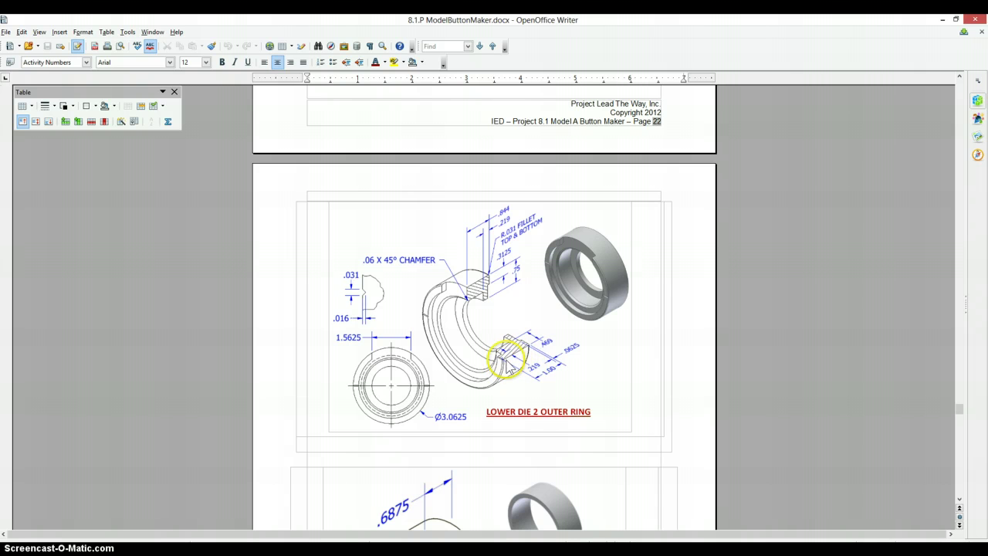
key(alt+Tab)
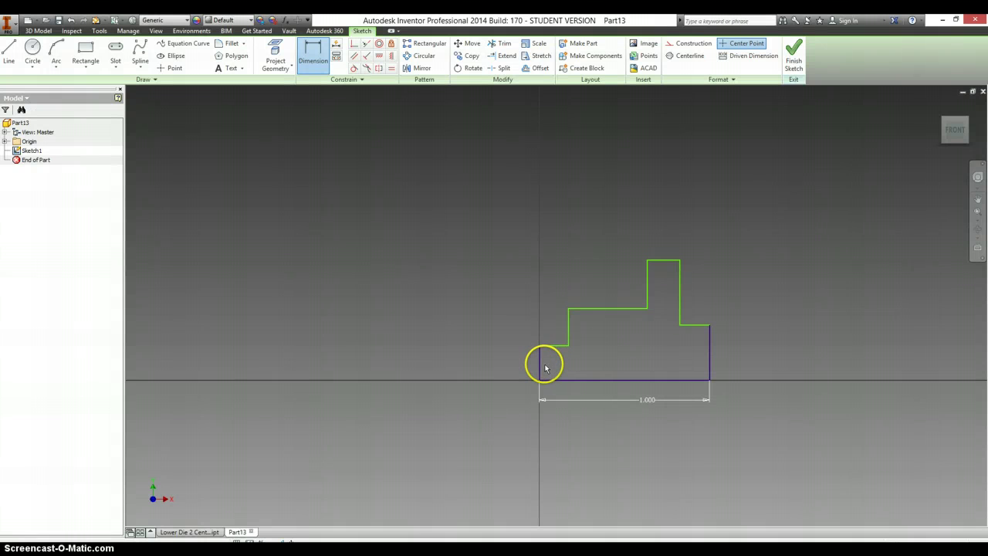
click(521, 365)
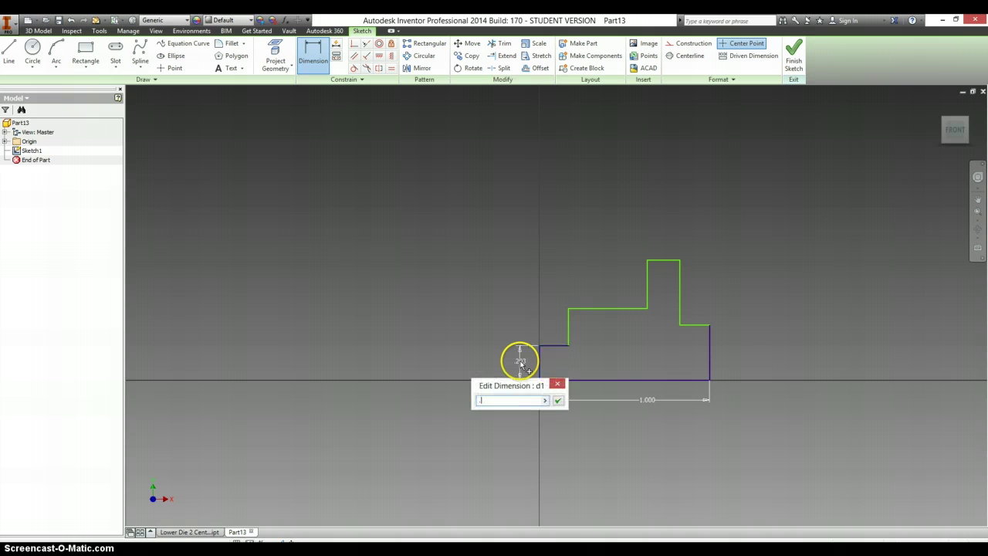
key(Return)
- Add a .469 height dimension to the second step
key(alt+Tab)
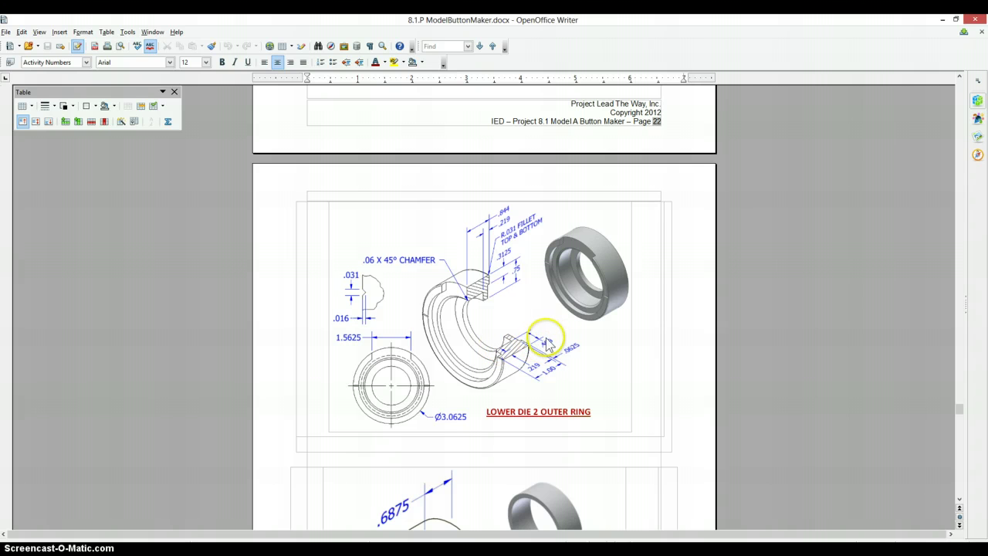
key(alt+Tab)
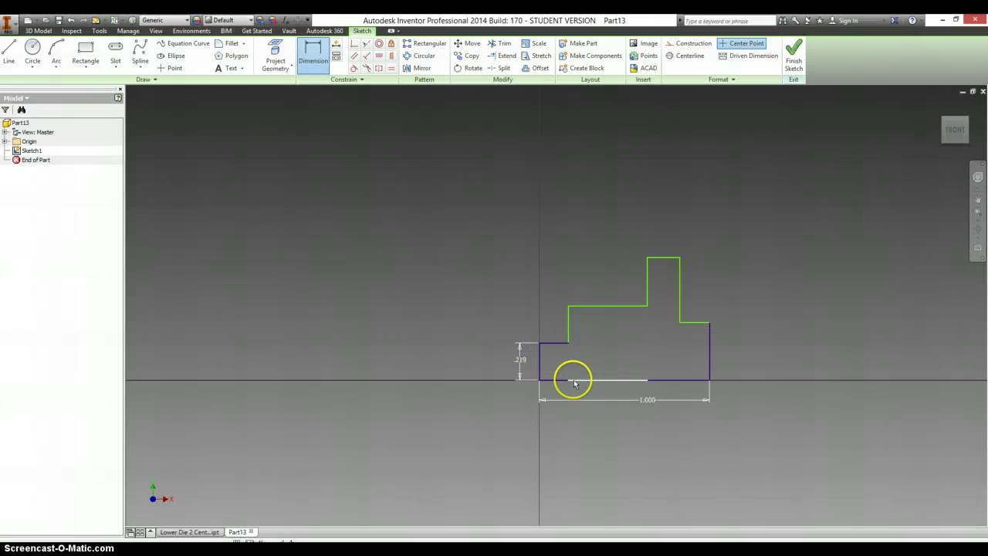
click(592, 309)
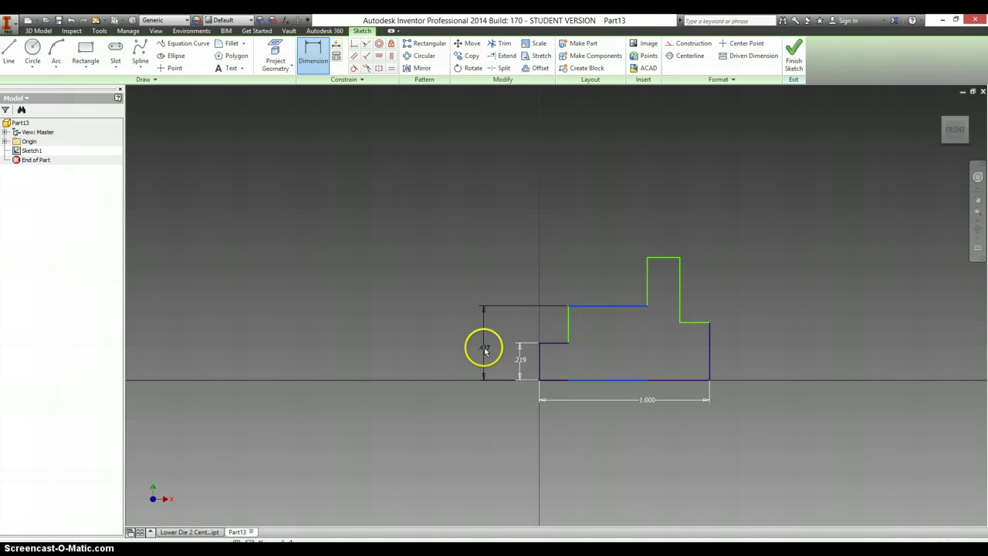
click(484, 349)
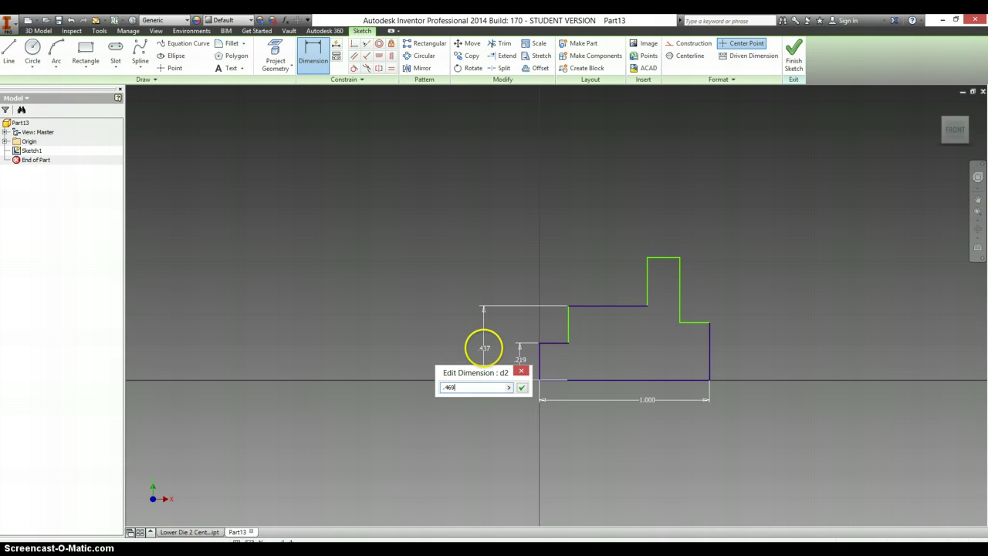
key(Return)
key(alt+Tab)
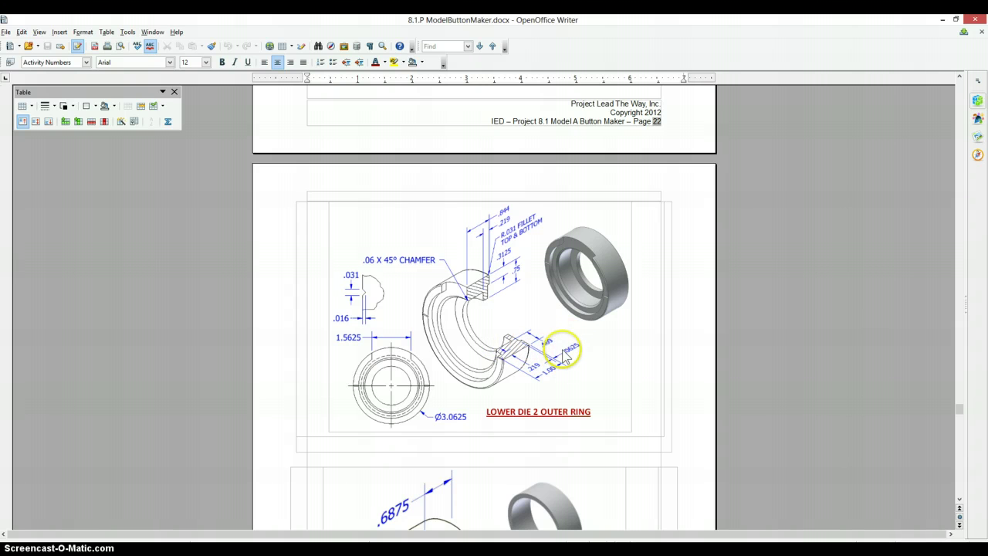
- Dimension the top notch gap width to .0625
key(alt+Tab)
click(708, 344)
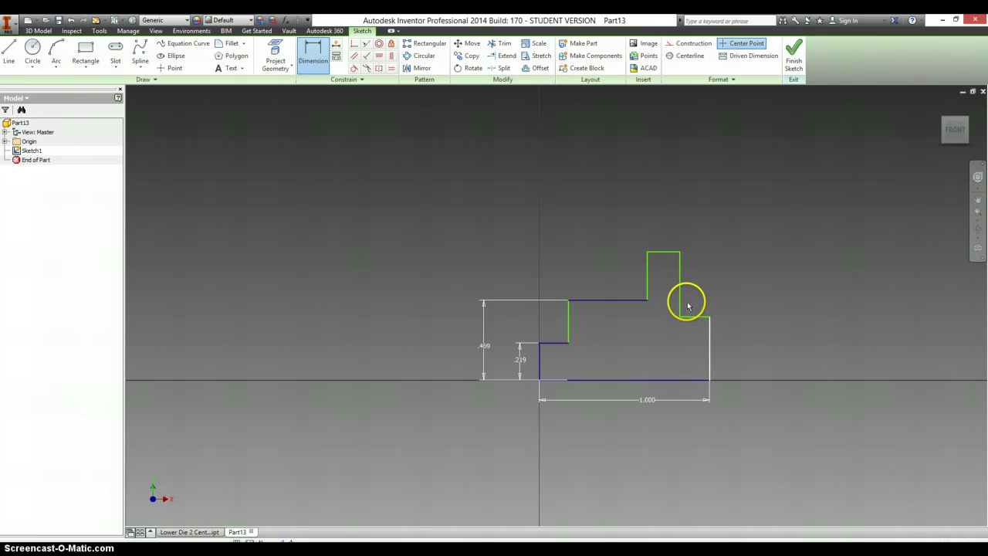
click(678, 298)
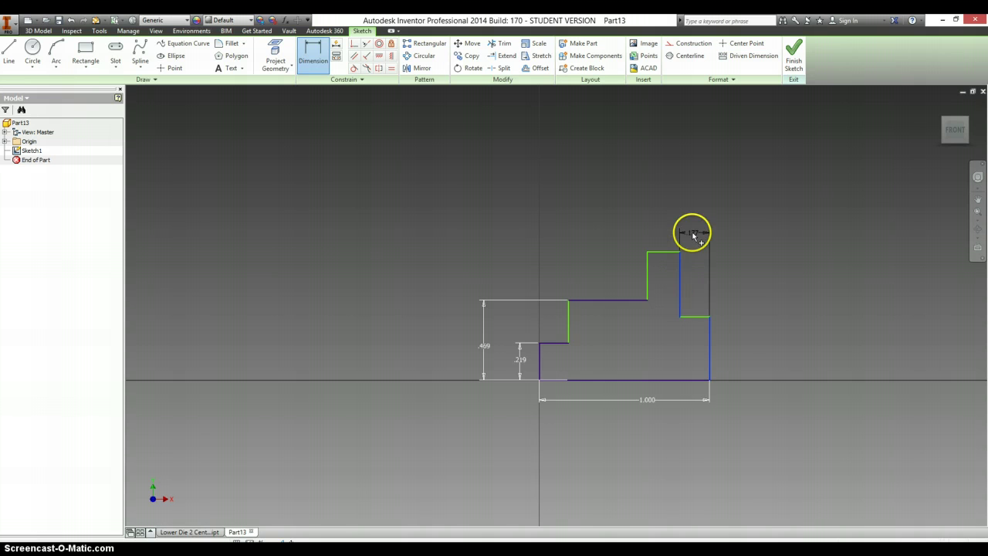
click(694, 234)
text(.0625)
key(Return)
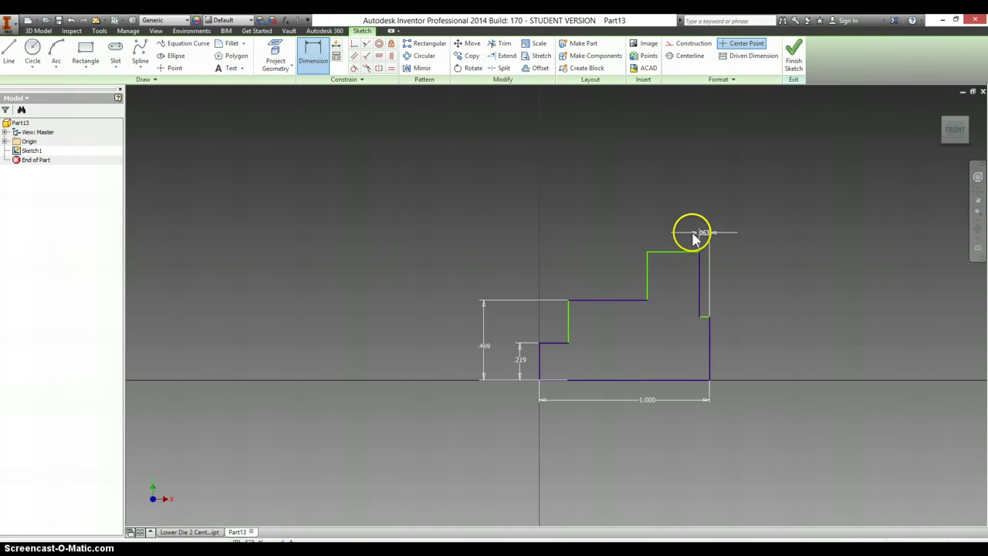
- Dimension the lower notch height to .313
key(alt+Tab)
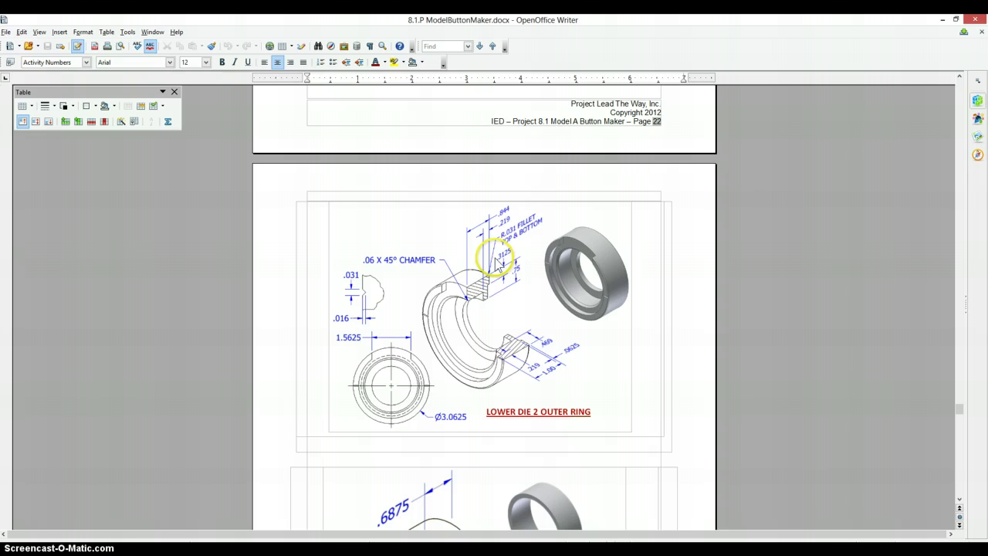
key(alt+Tab)
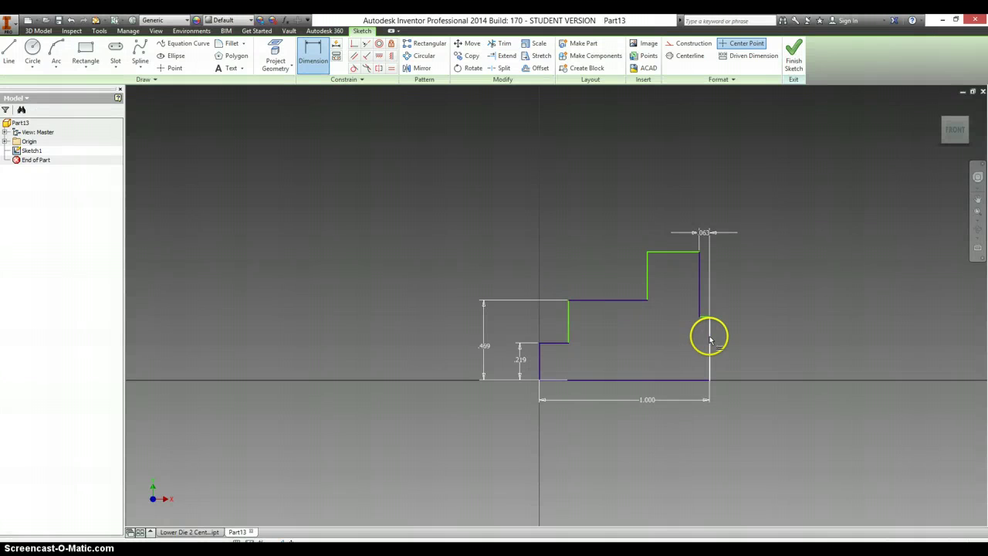
click(710, 339)
click(742, 336)
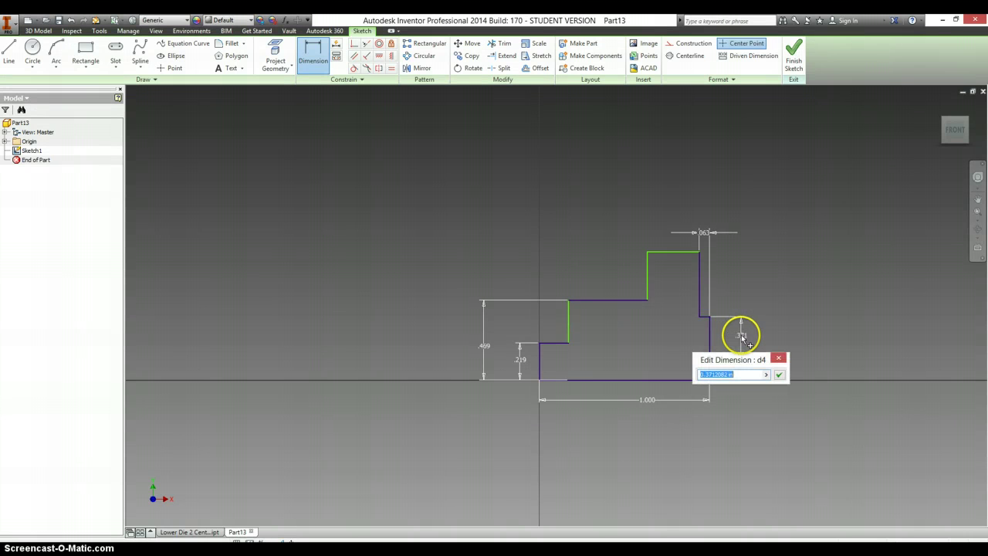
key(Return)
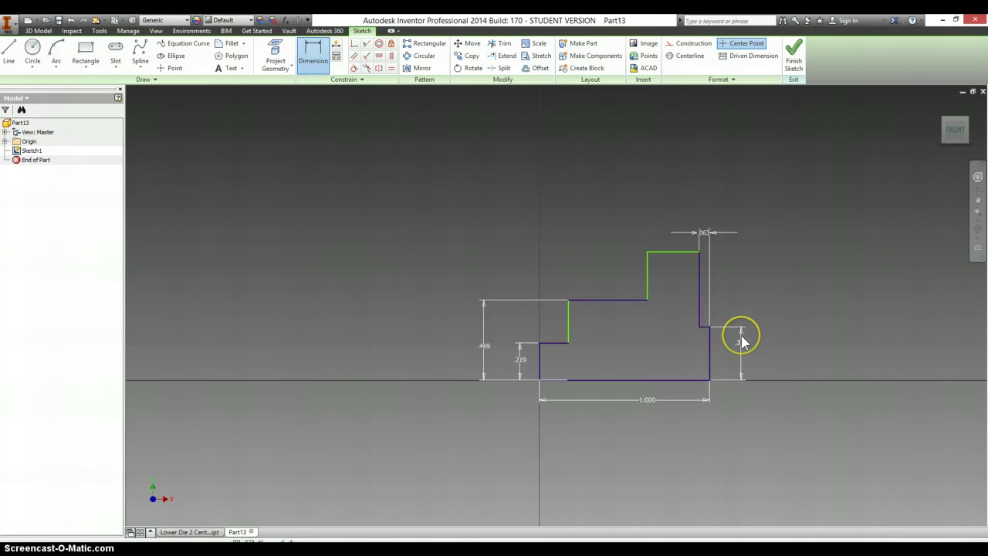
- Set the profile's overall height to .75
key(alt+Tab)
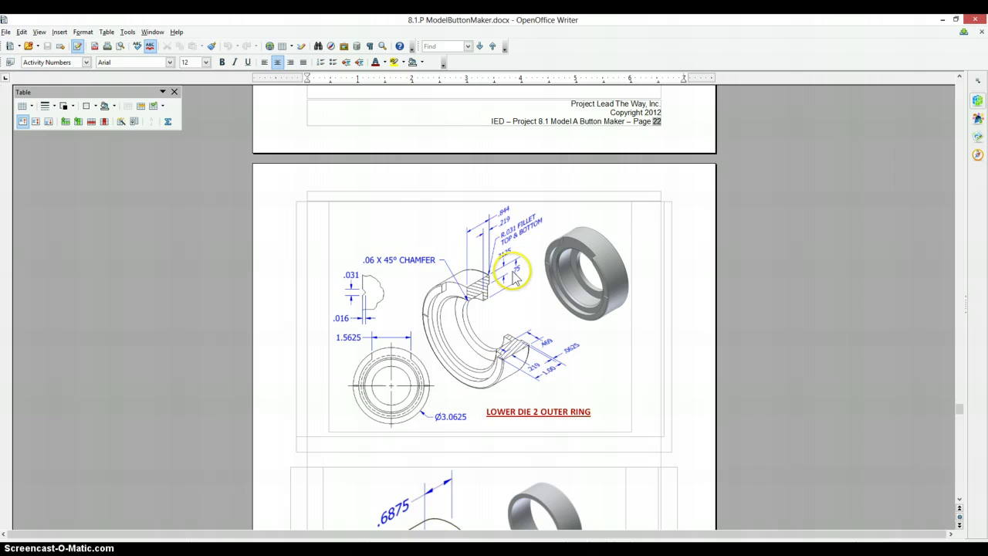
key(alt+Tab)
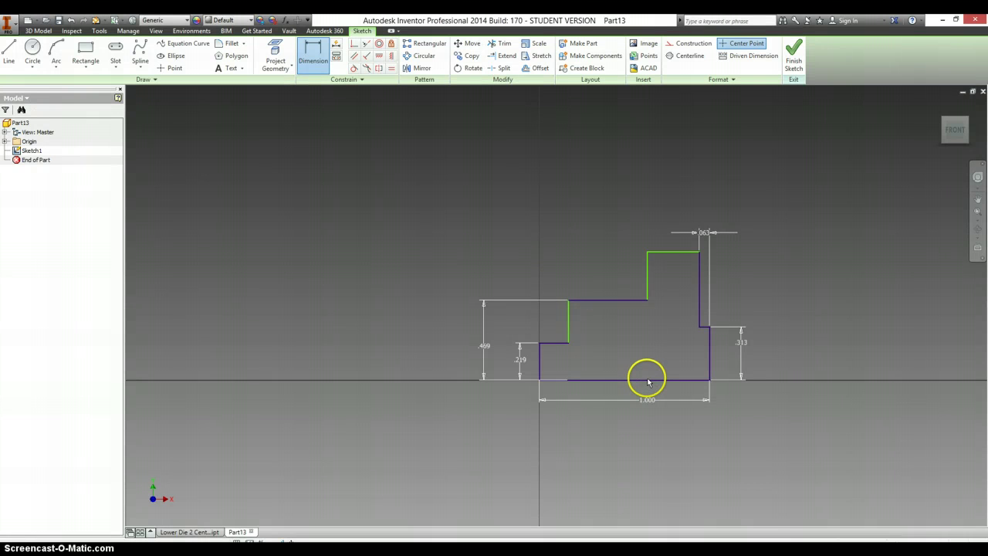
click(673, 253)
click(782, 296)
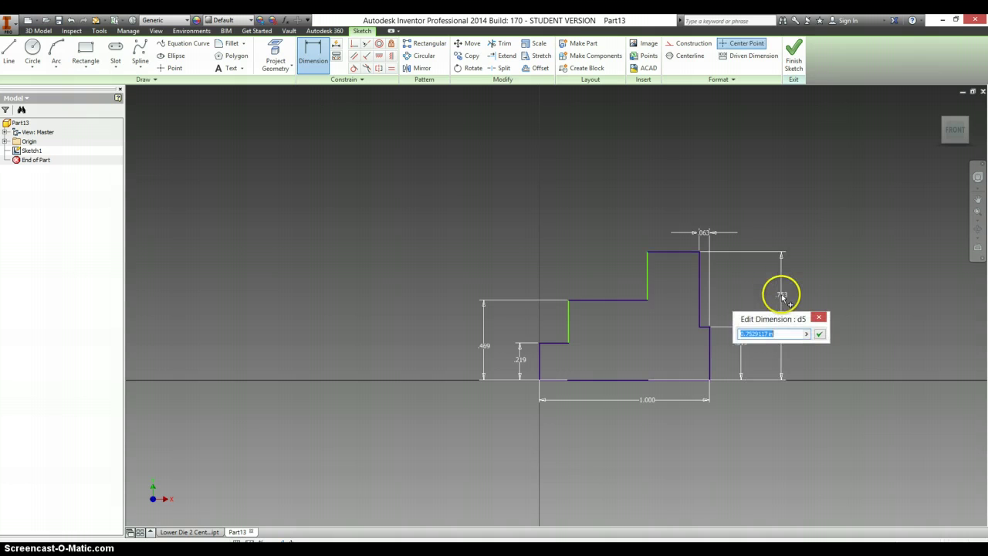
text(.75)
key(Return)
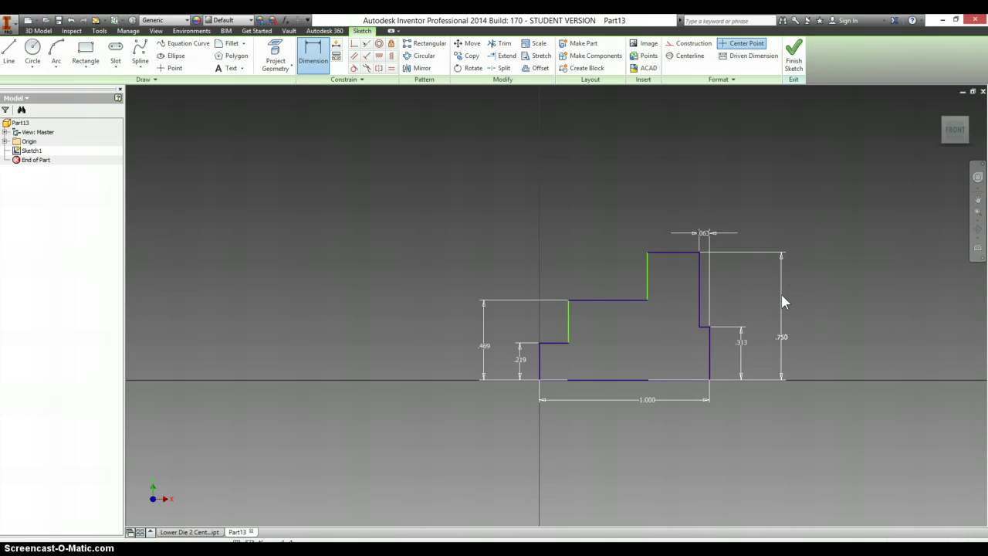
- Dimension the top step width to .219
key(alt+Tab)
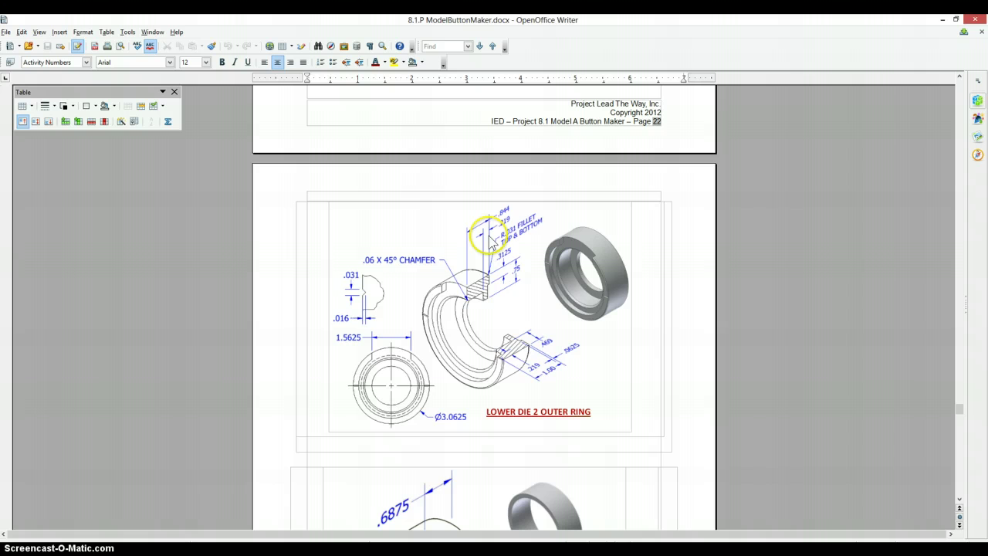
key(alt+Tab)
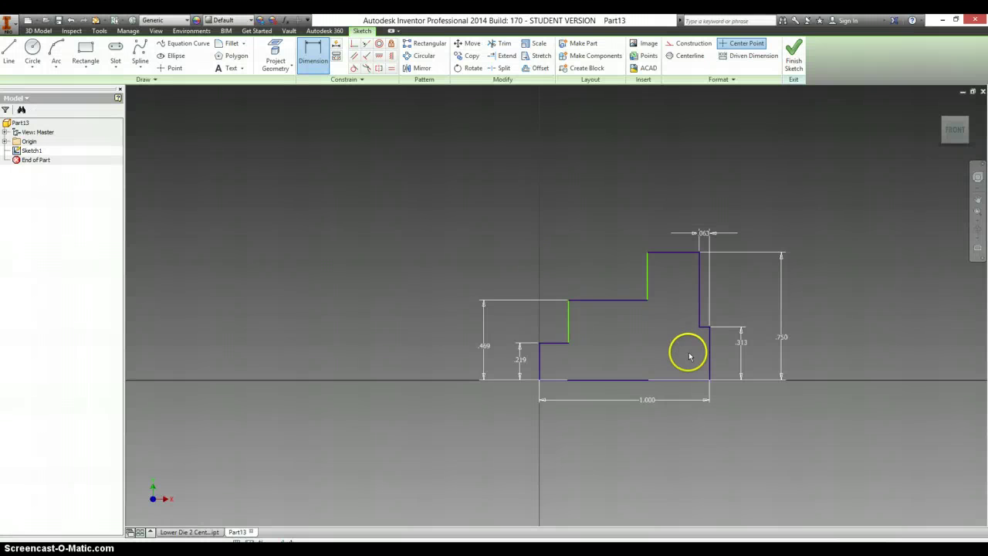
click(709, 353)
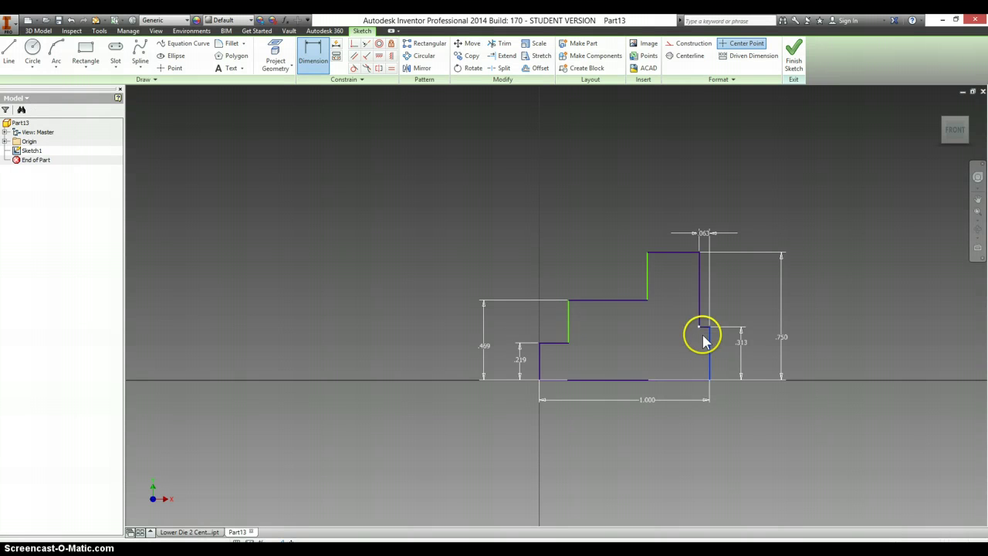
click(647, 271)
click(685, 192)
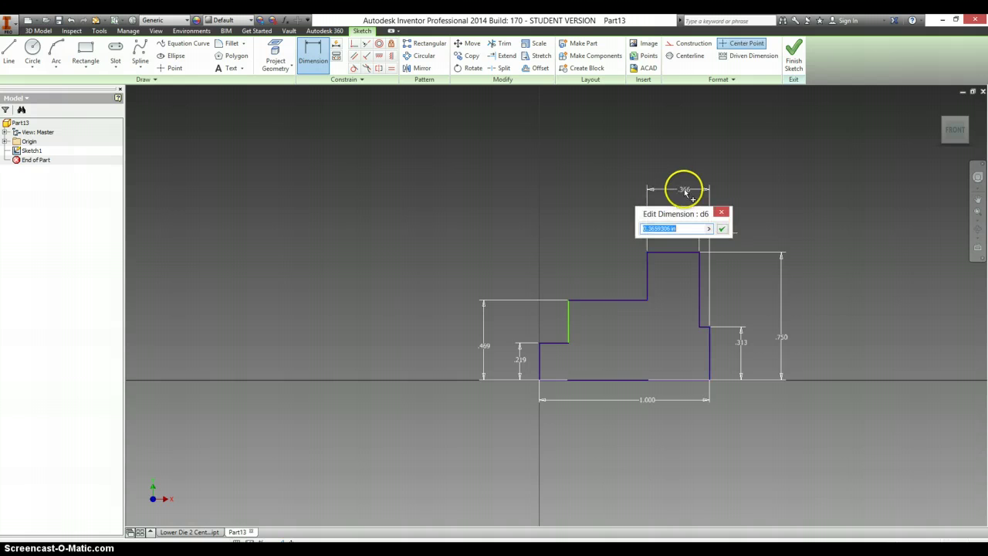
text(.219)
key(Return)
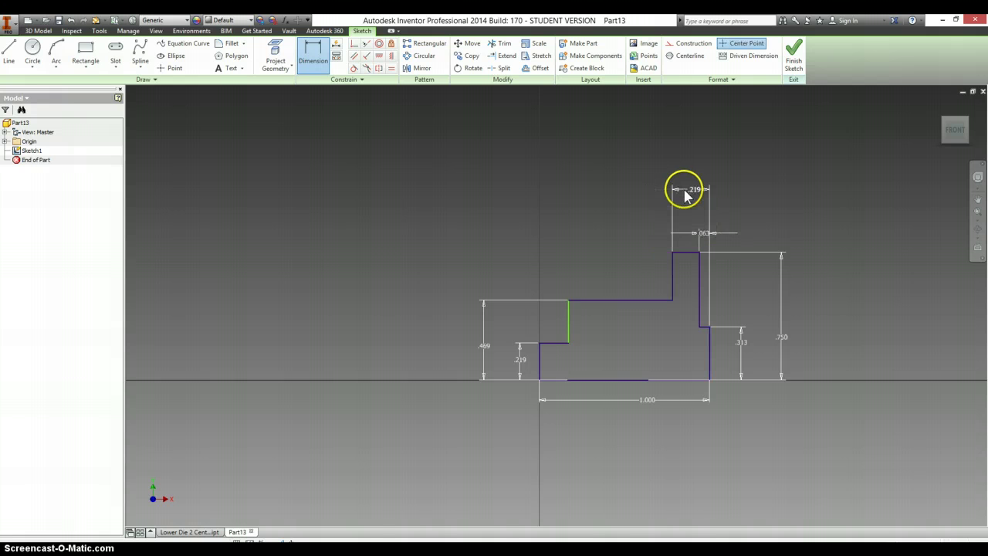
- Add the .844 overall top width dimension
key(alt+Tab)
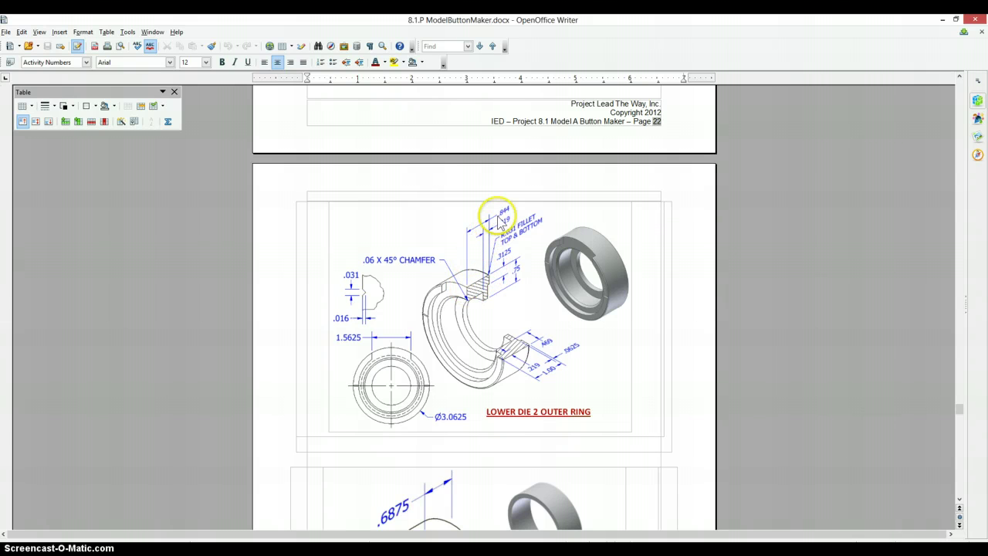
key(alt+Tab)
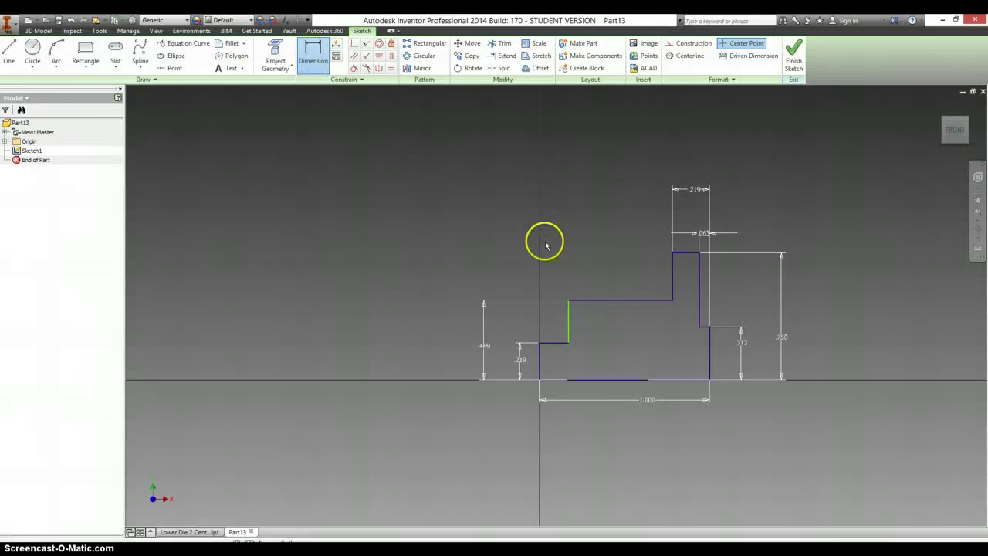
click(708, 352)
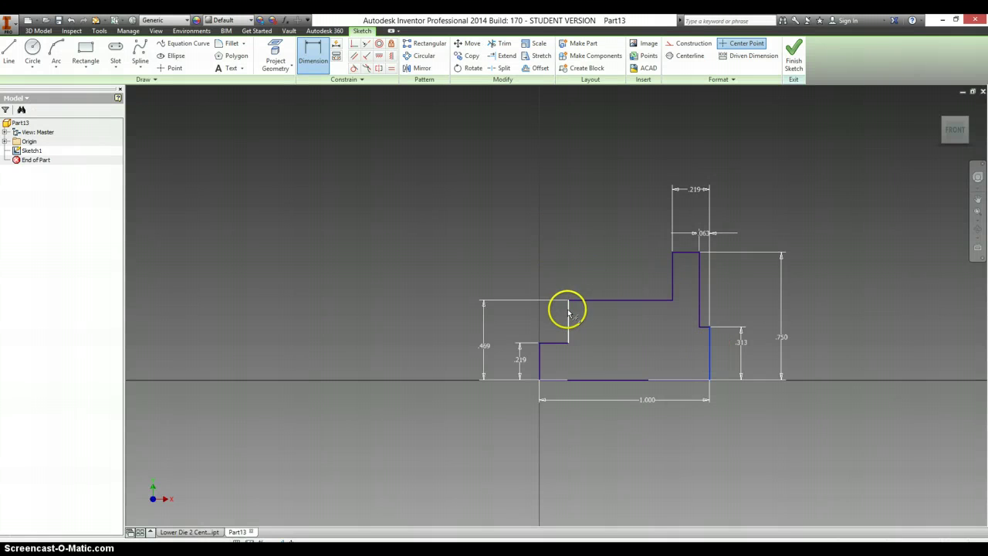
click(642, 160)
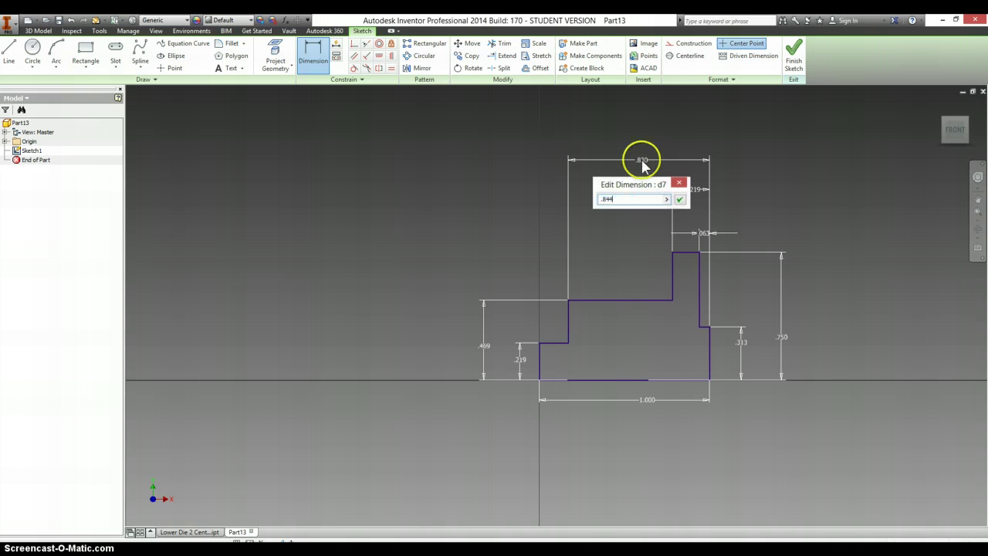
key(Return)
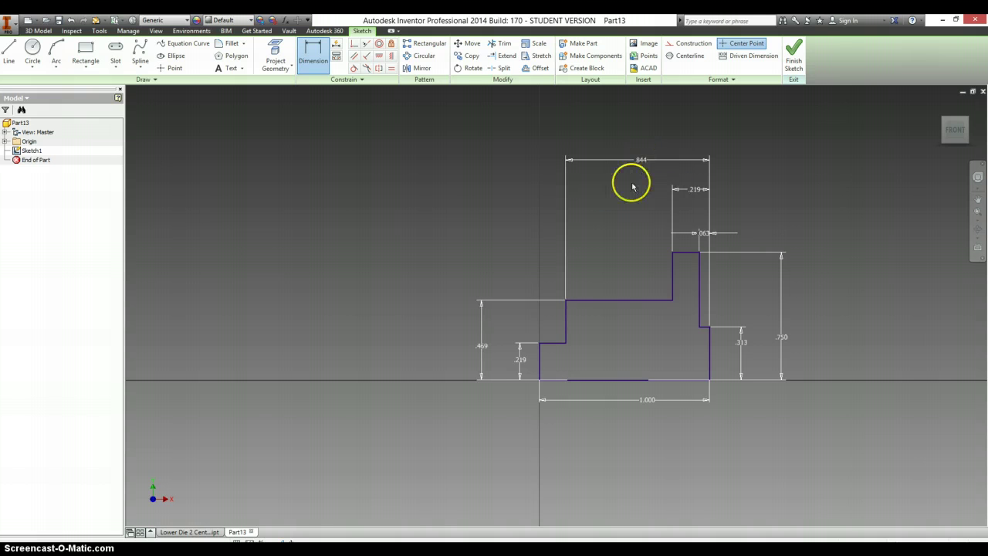
- Draw a short construction centre line on the vertical axis above the profile
scroll(512, 176, down, 5)
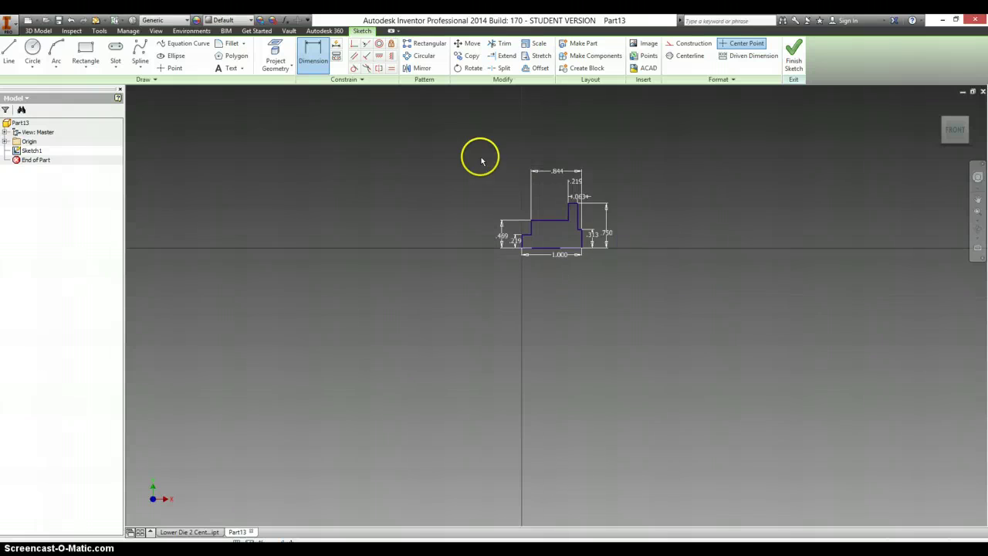
middle_drag(479, 157, 487, 282)
right_click(486, 248)
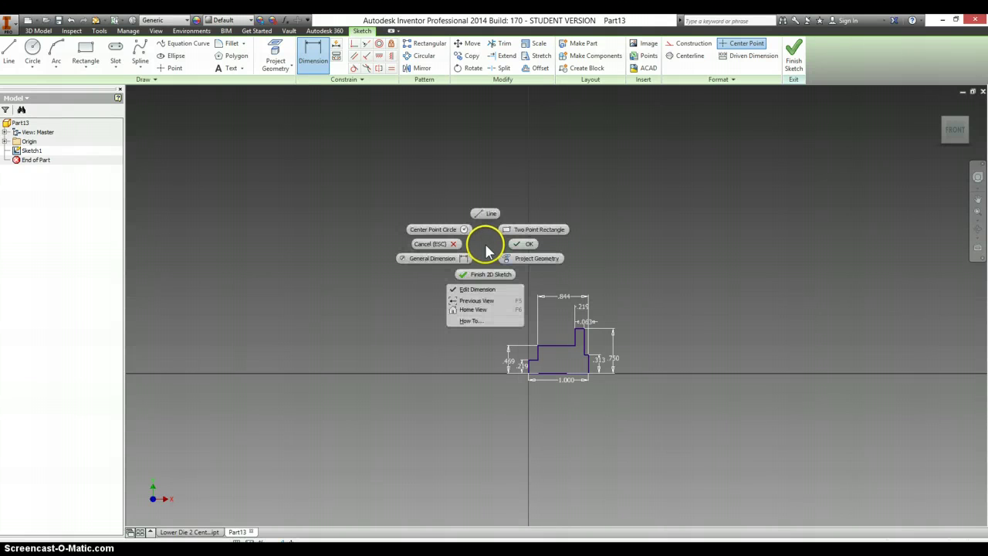
click(485, 214)
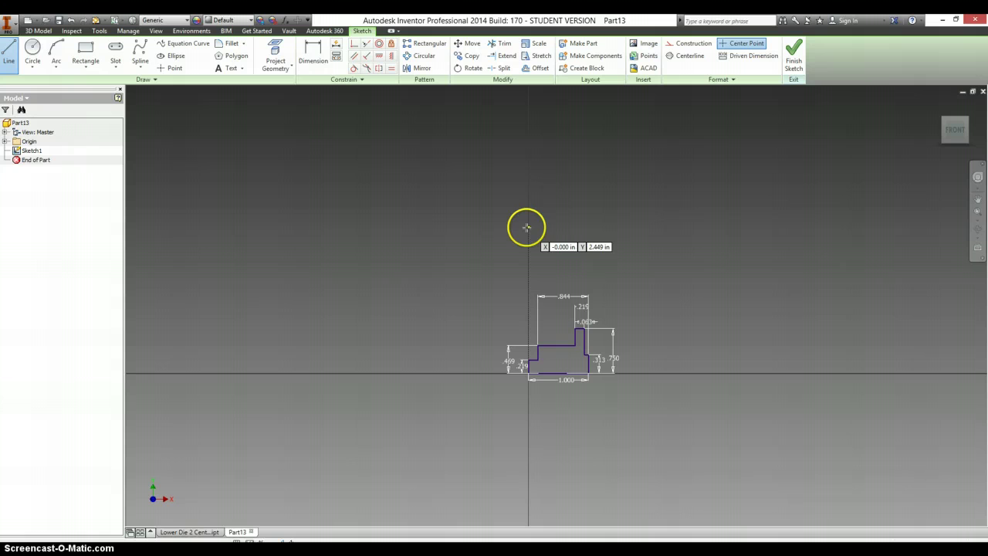
click(526, 227)
click(570, 226)
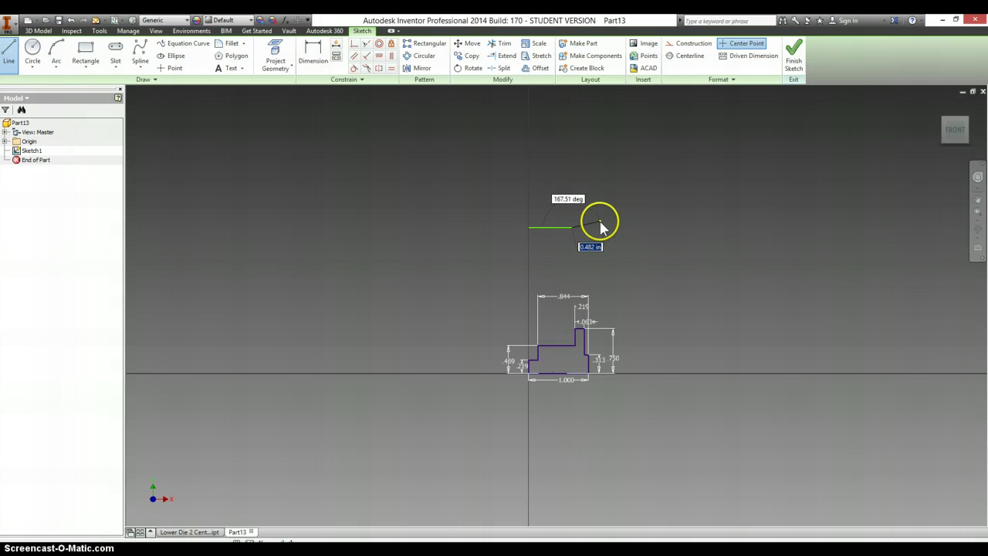
right_click(600, 224)
click(638, 223)
right_click(567, 230)
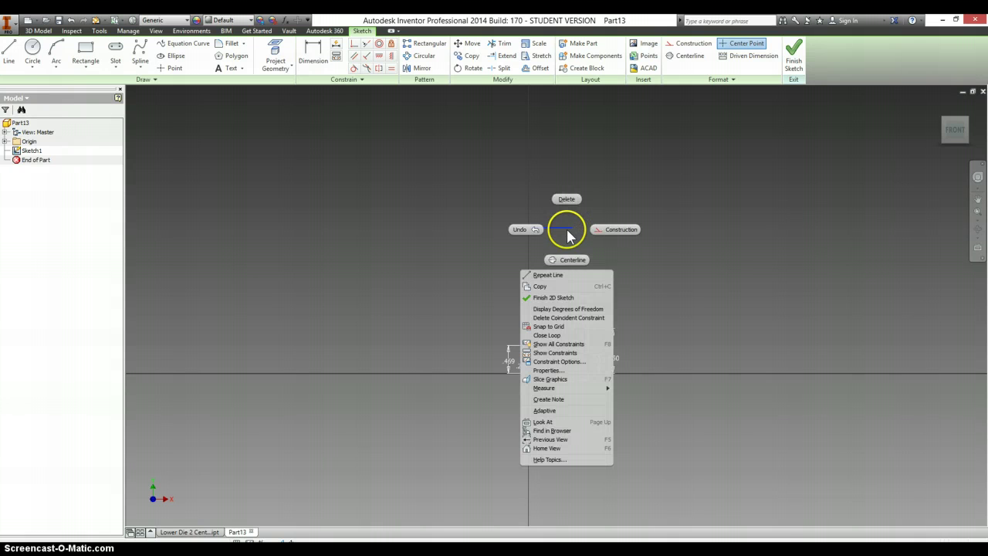
click(606, 229)
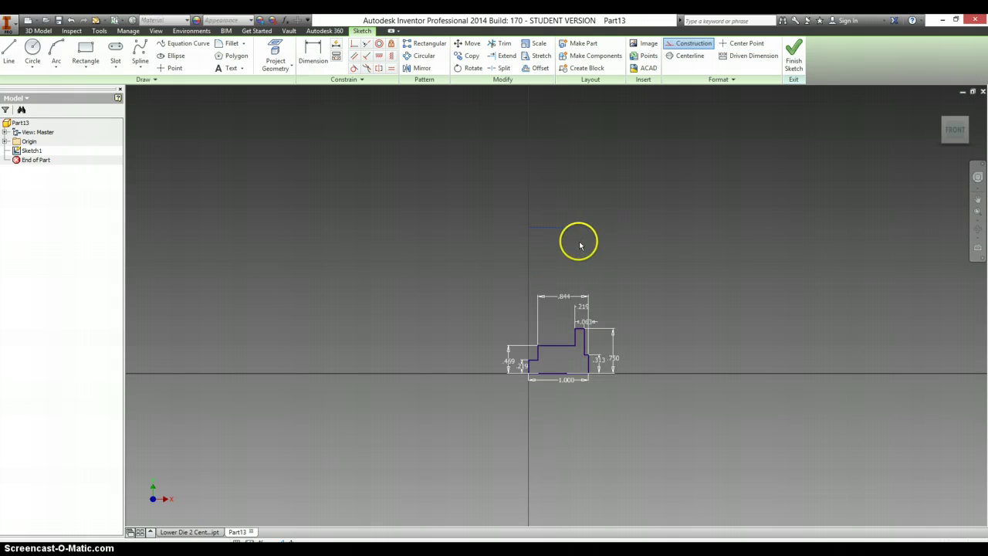
- Dimension the profile's bottom line 1.531 (3.0625/2) from the centre line
key(d)
click(548, 376)
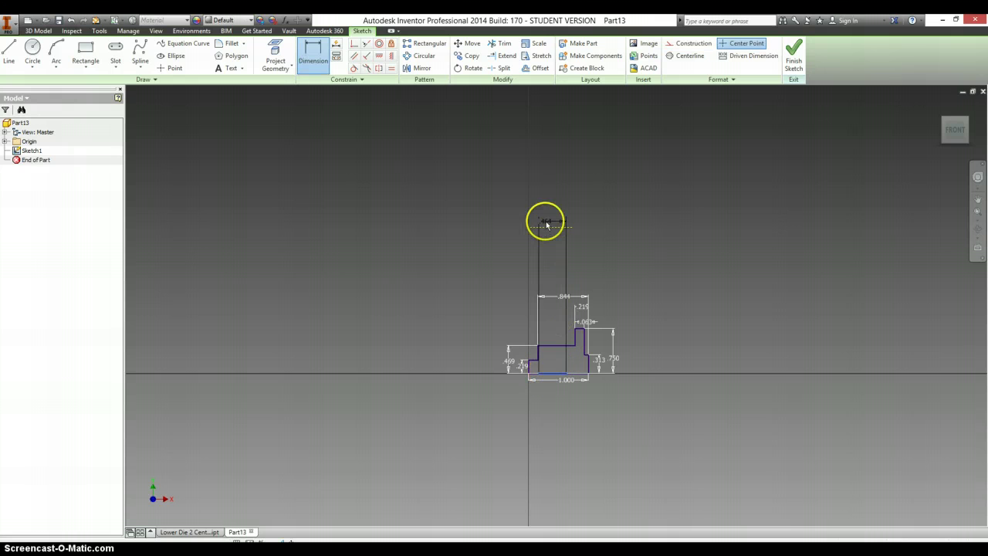
click(547, 228)
click(483, 275)
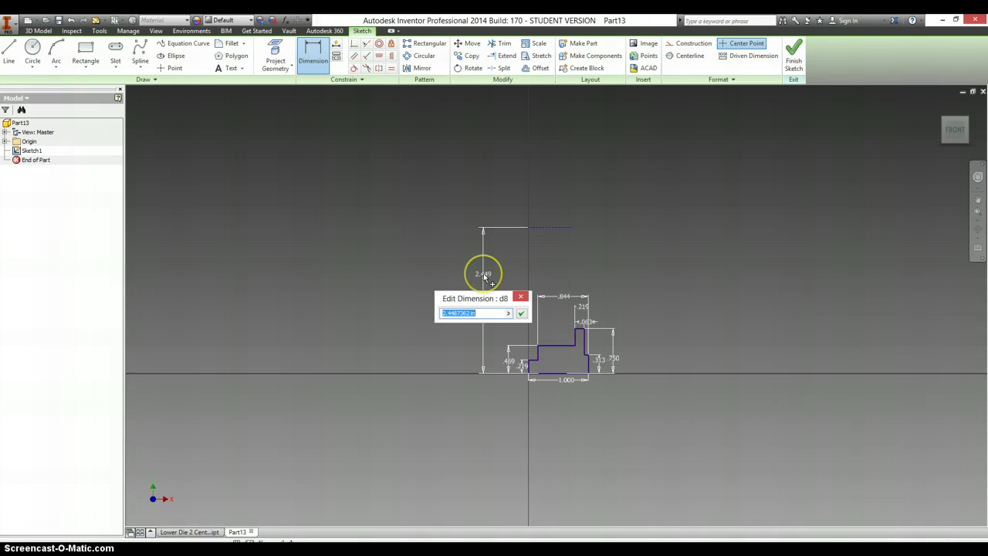
key(alt+Tab)
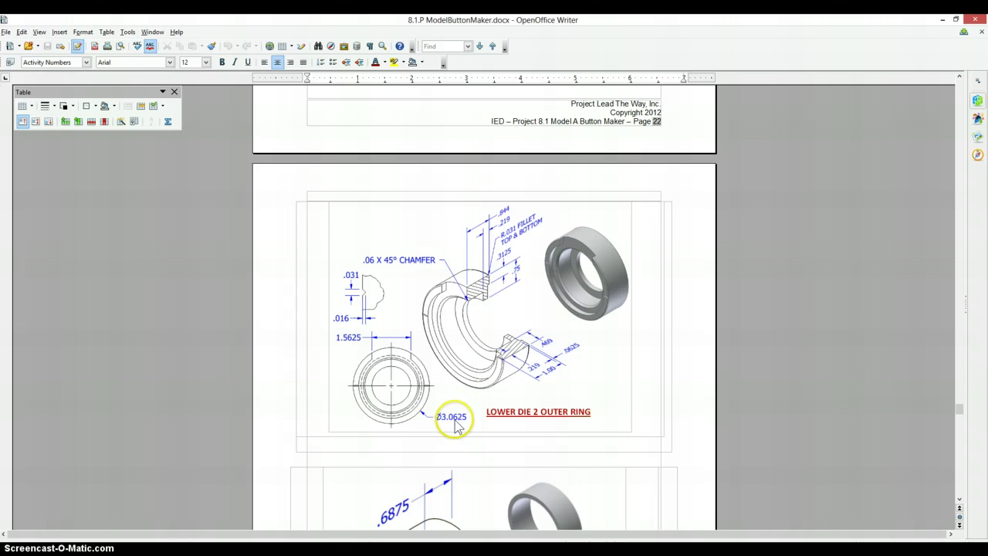
key(alt+Tab)
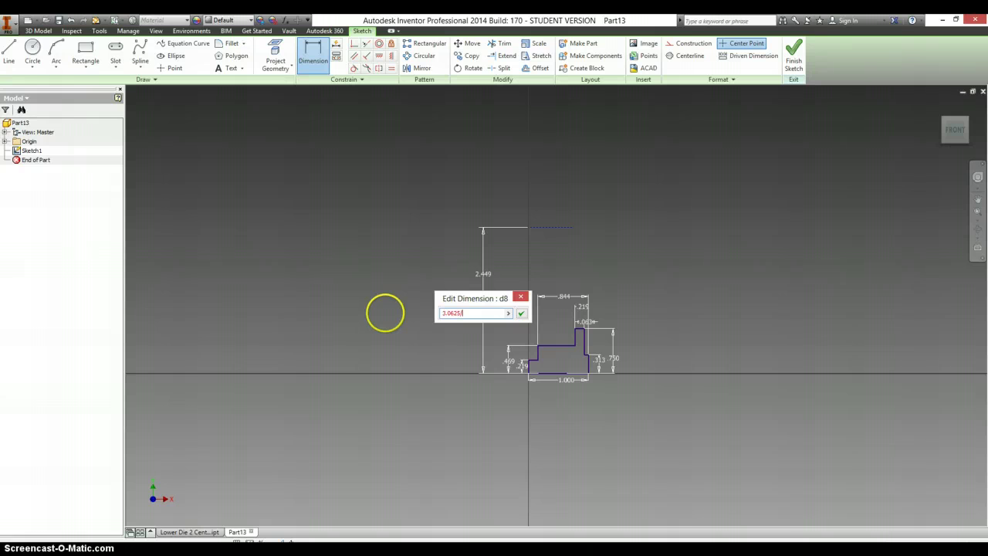
key(Return)
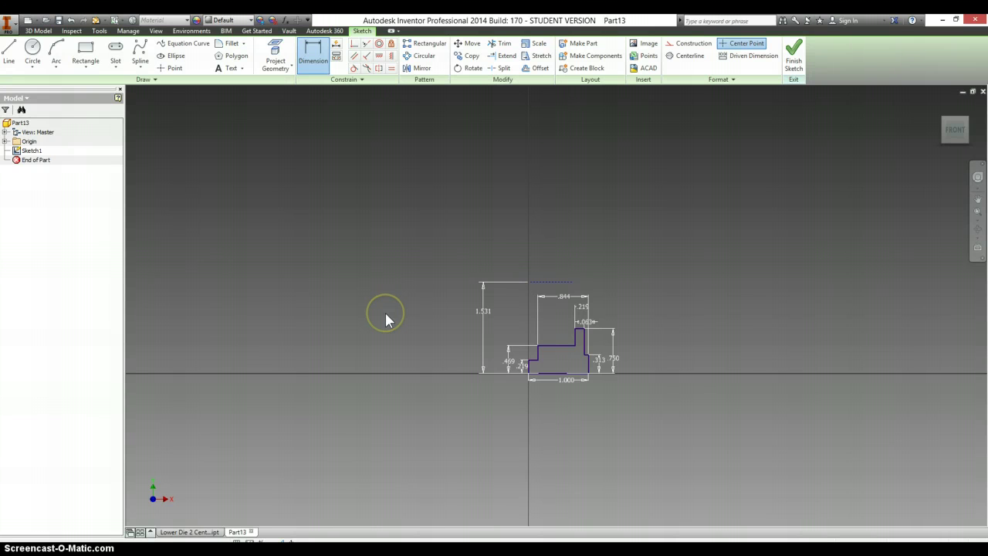
- Revolve the profile a full turn about the centre line, then view it isometrically
key(r)
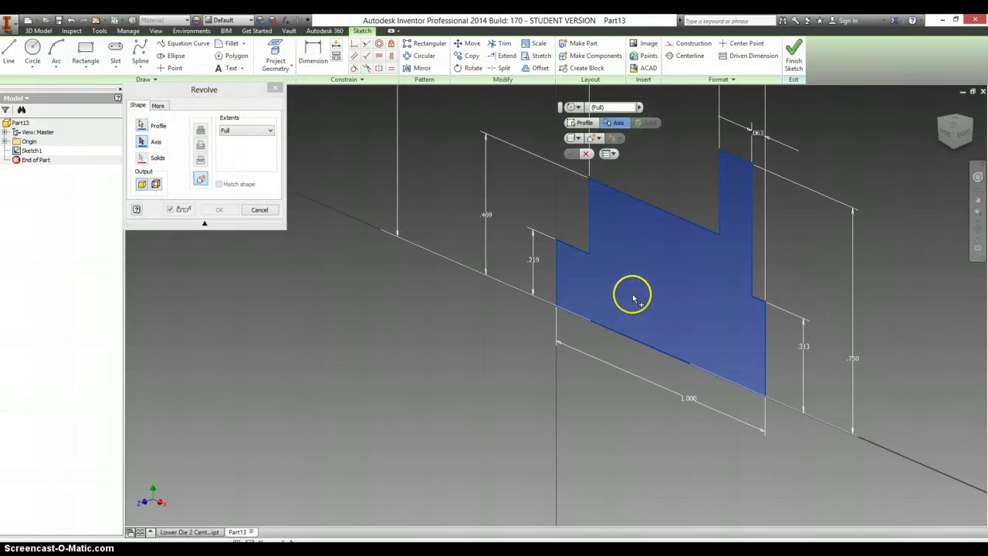
scroll(633, 300, down, 5)
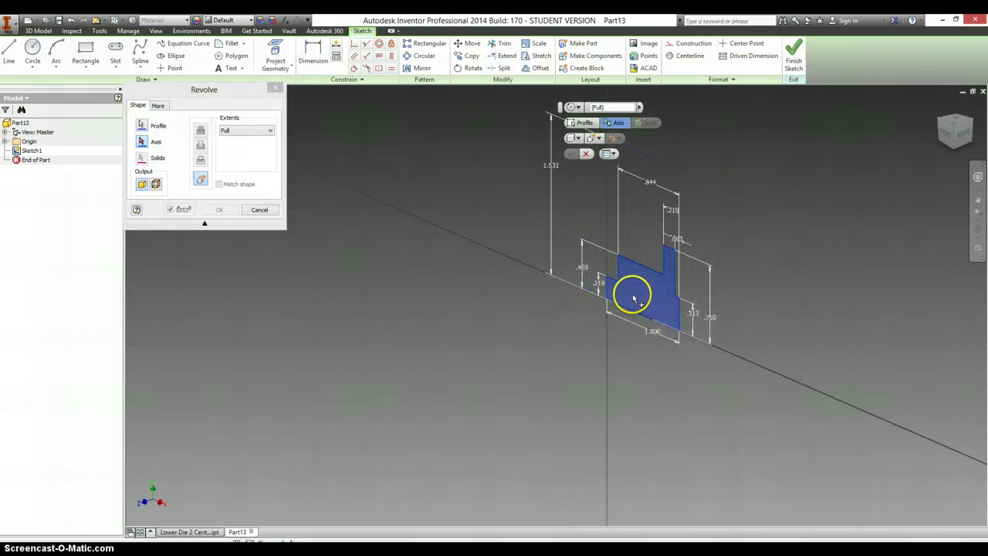
click(649, 159)
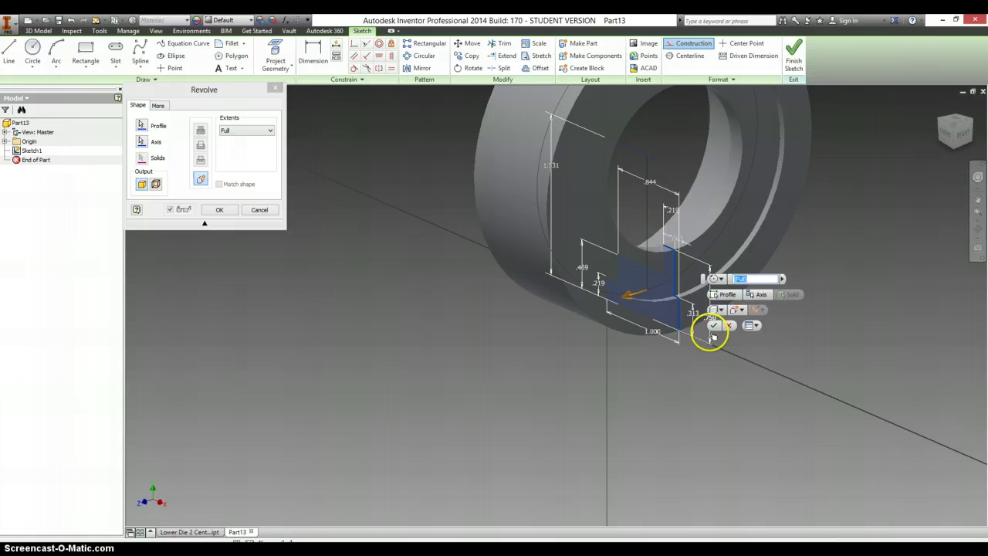
key(Return)
scroll(422, 262, down, 4)
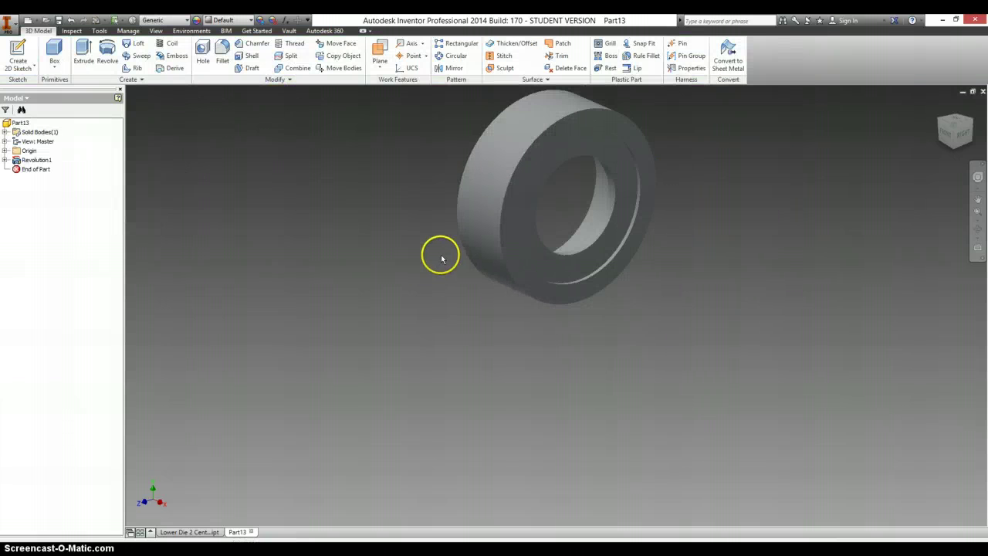
click(943, 124)
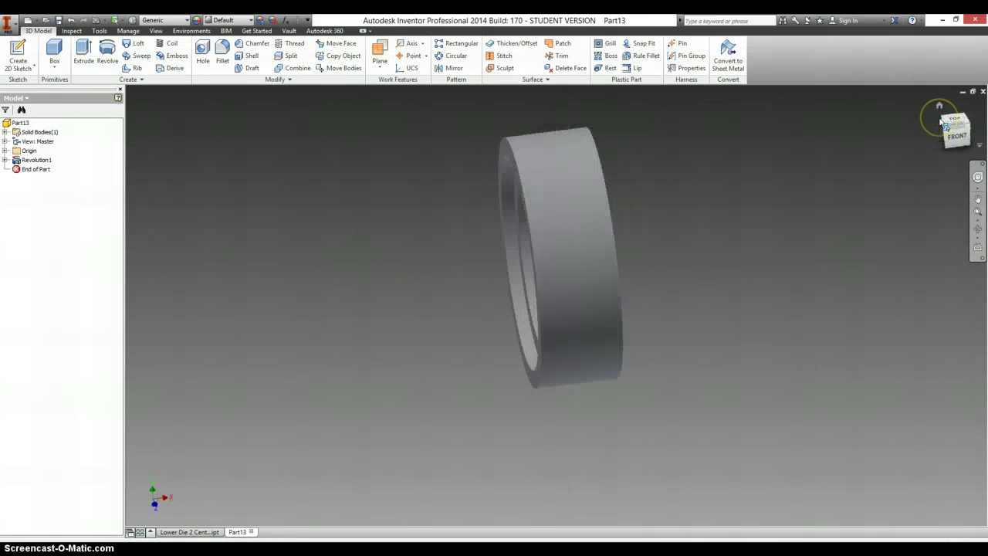
key(alt+Tab)
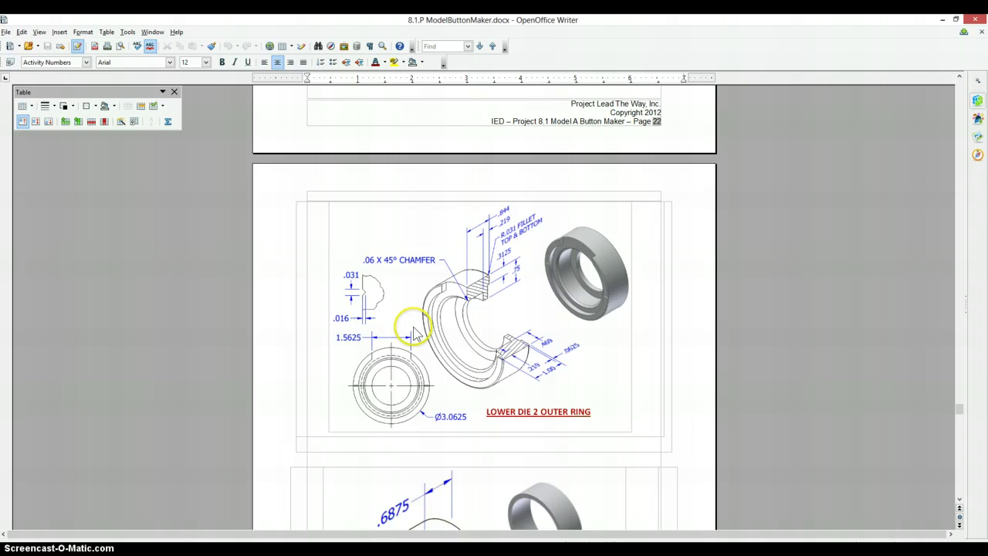
key(alt+Tab)
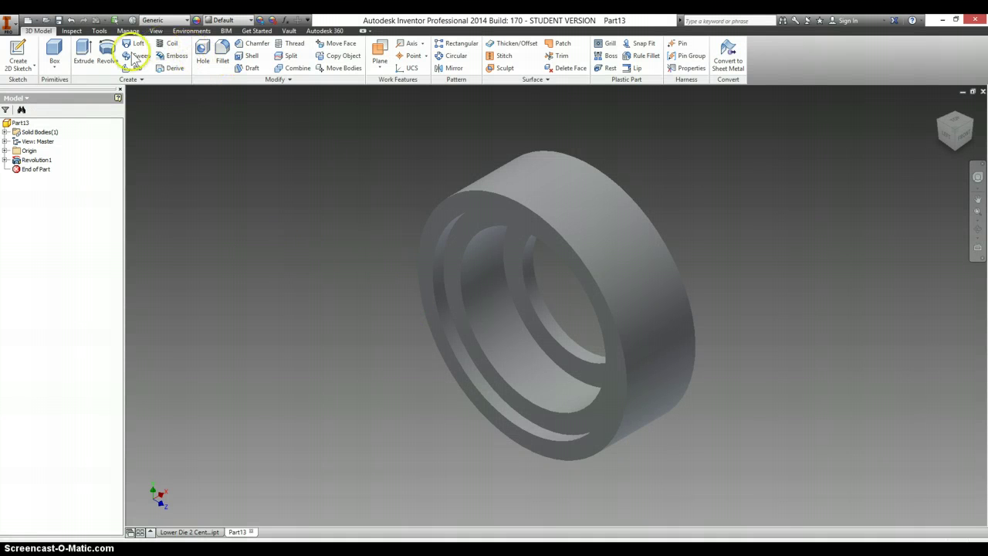
- Sketch a rectangle on the ring's front face, its top midpoint aligned vertically with the centre
right_click(530, 226)
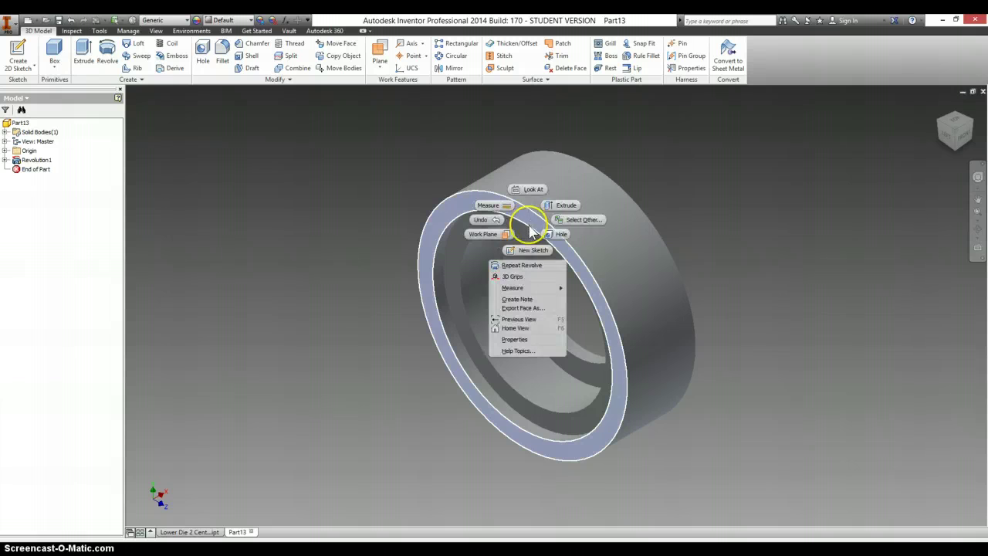
click(536, 249)
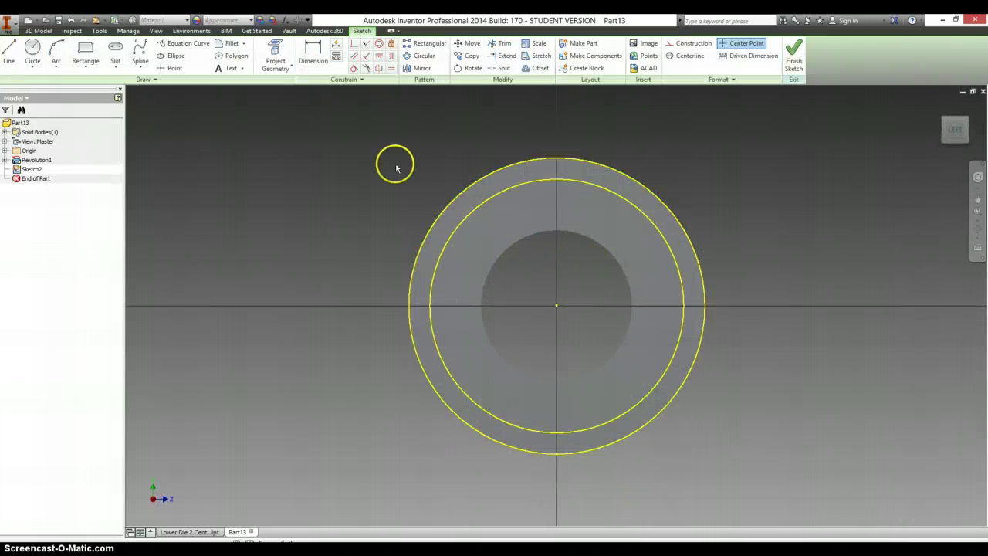
click(175, 68)
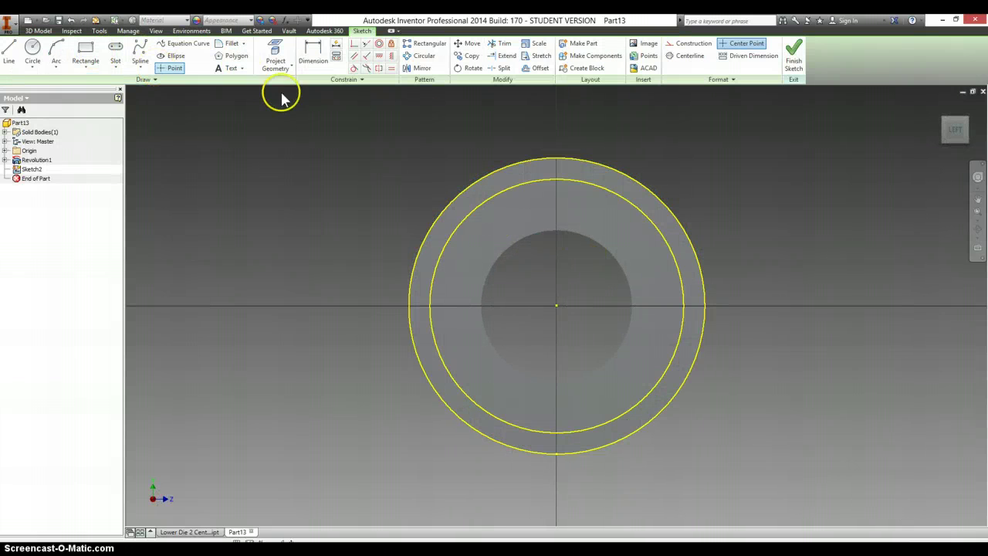
click(494, 129)
click(622, 266)
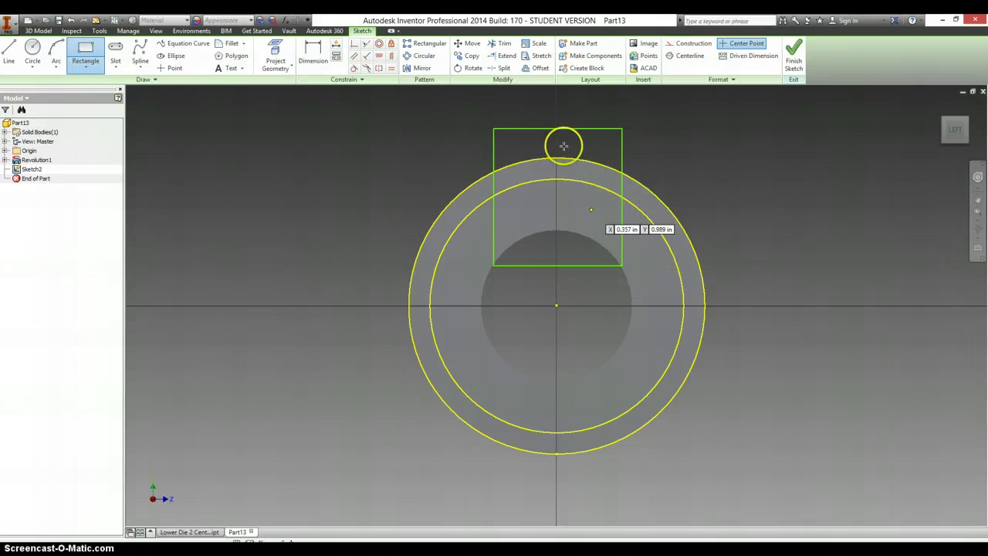
click(392, 57)
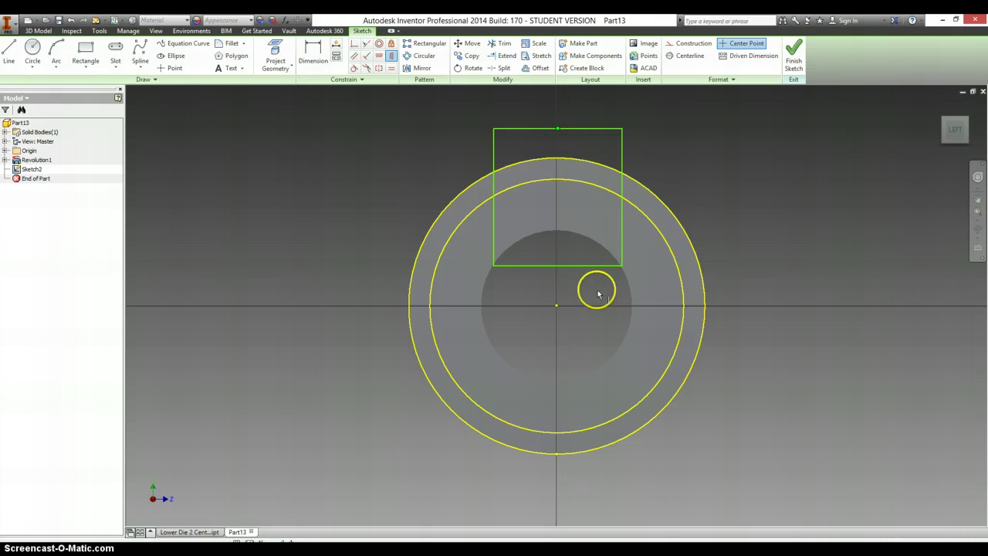
click(558, 307)
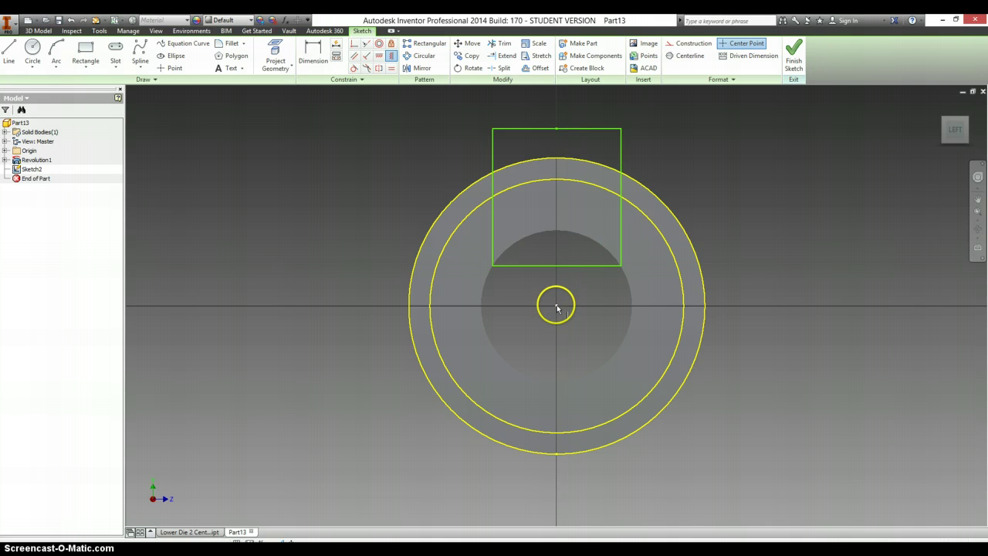
- Dimension the rectangle's width to 1.5625
key(d)
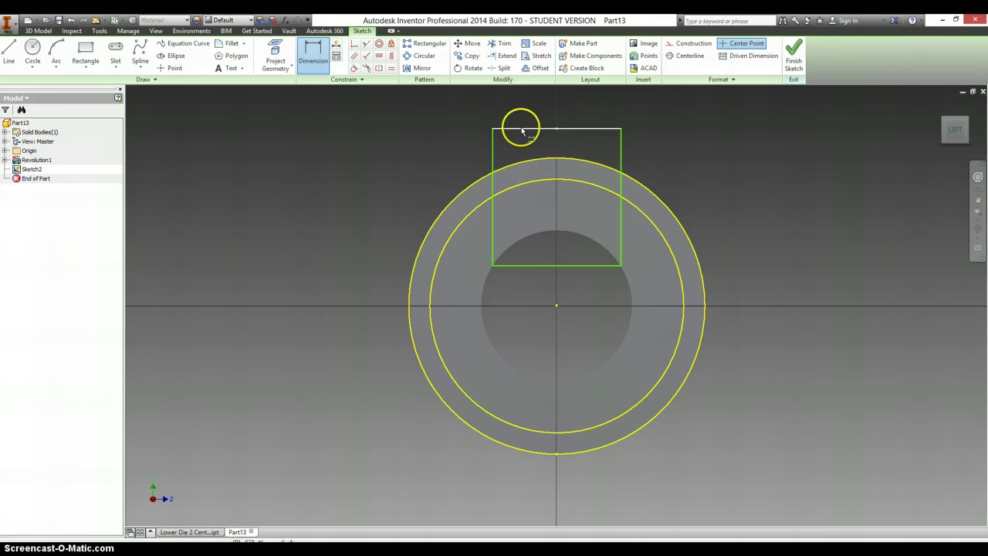
click(520, 129)
click(529, 110)
key(alt+Tab)
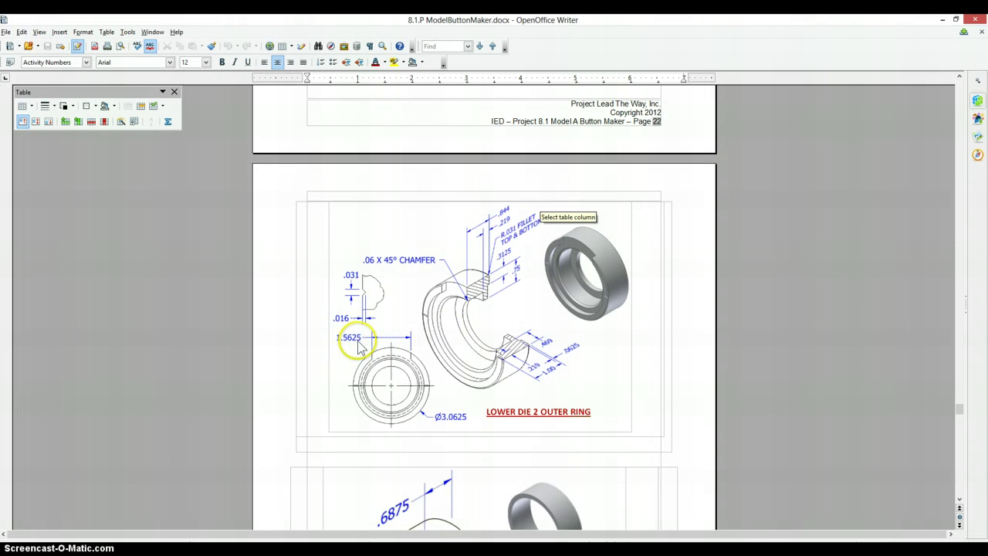
key(alt+Tab)
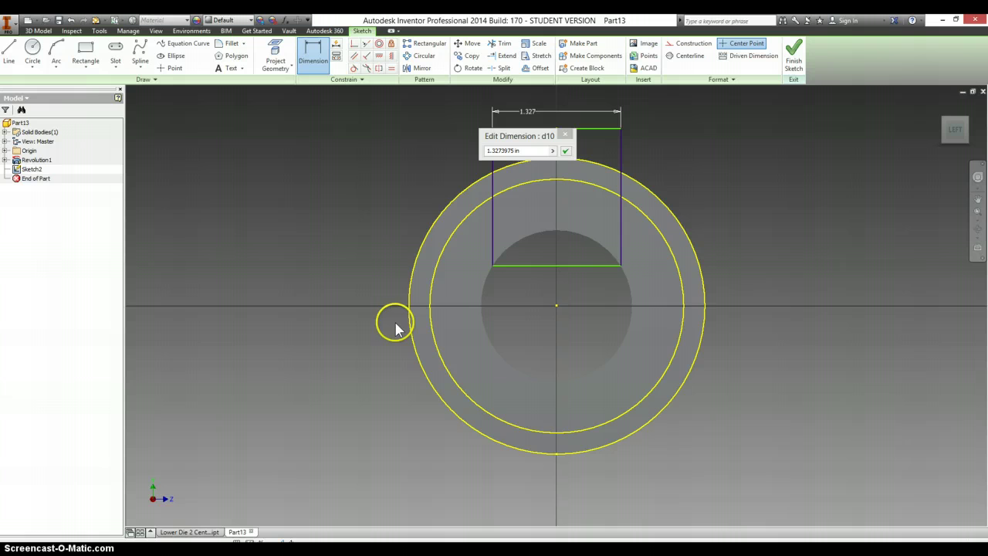
click(532, 150)
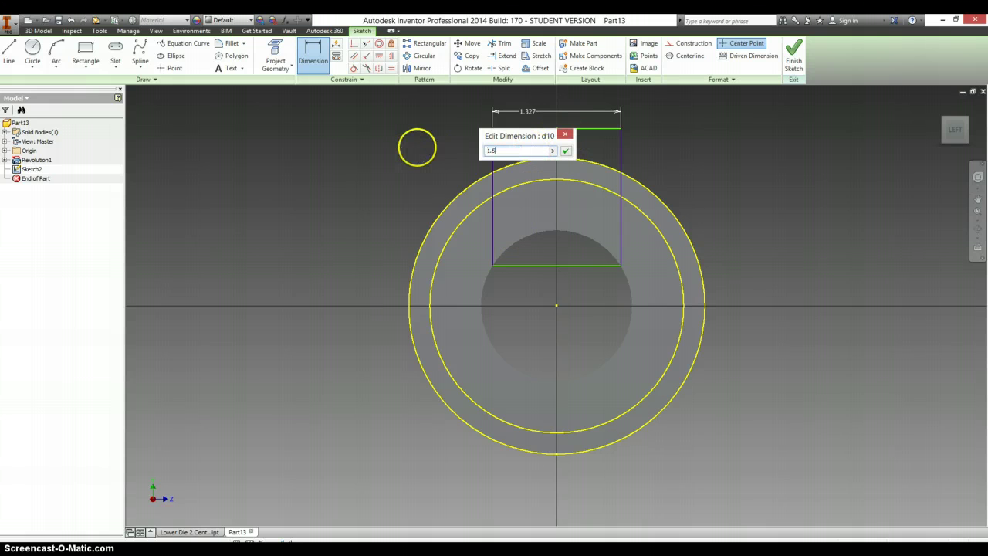
key(Return)
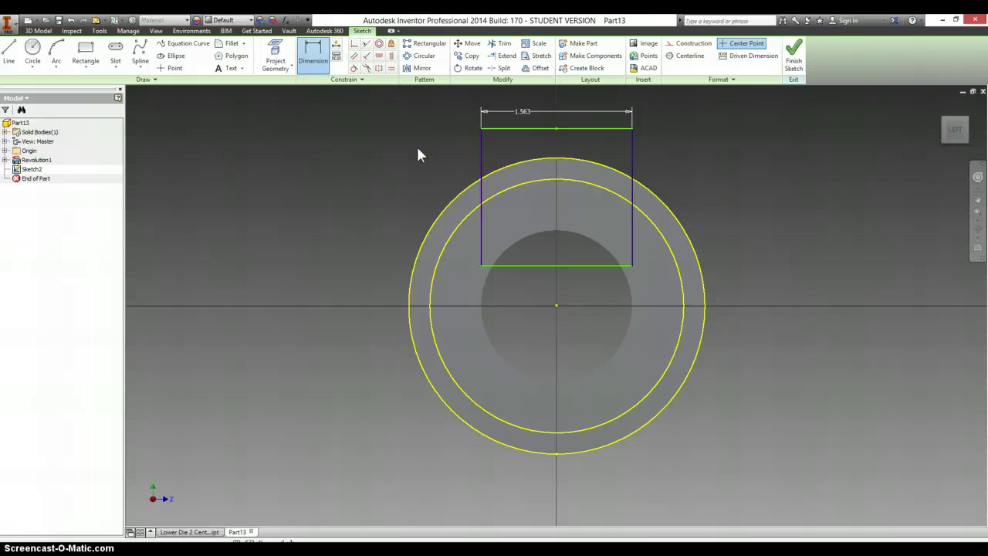
key(e)
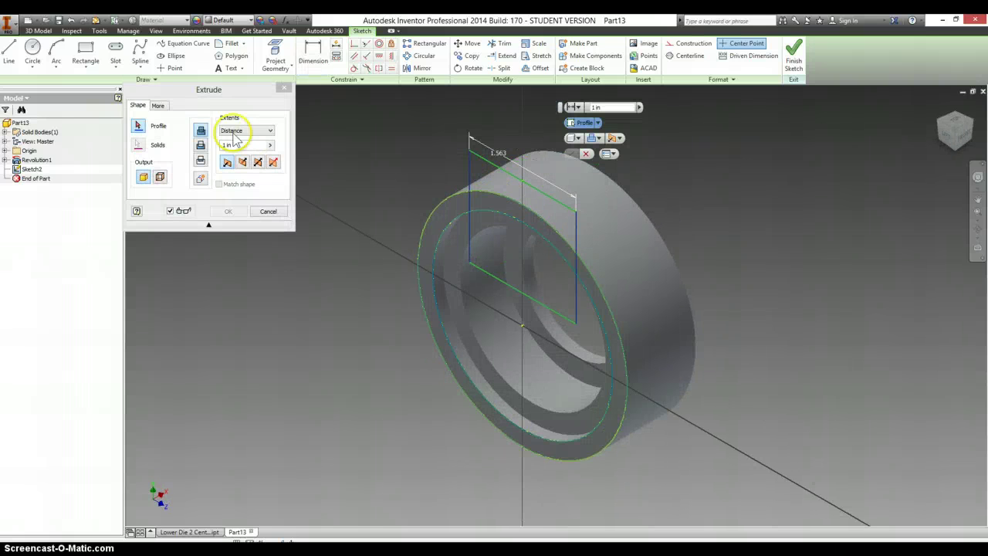
- Cut the rectangle through the rim as Extrusion1, ending at the ring's front face
click(487, 173)
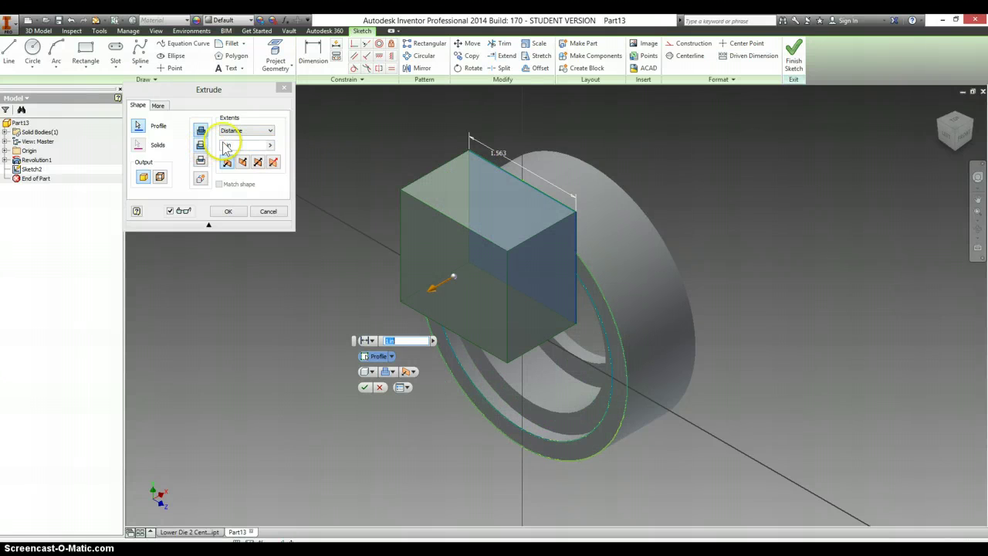
click(260, 130)
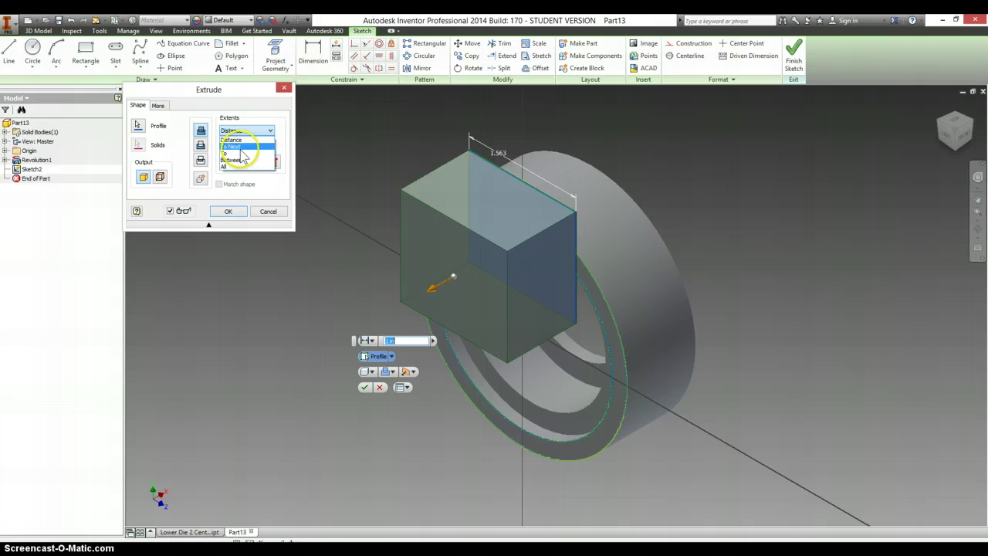
click(242, 153)
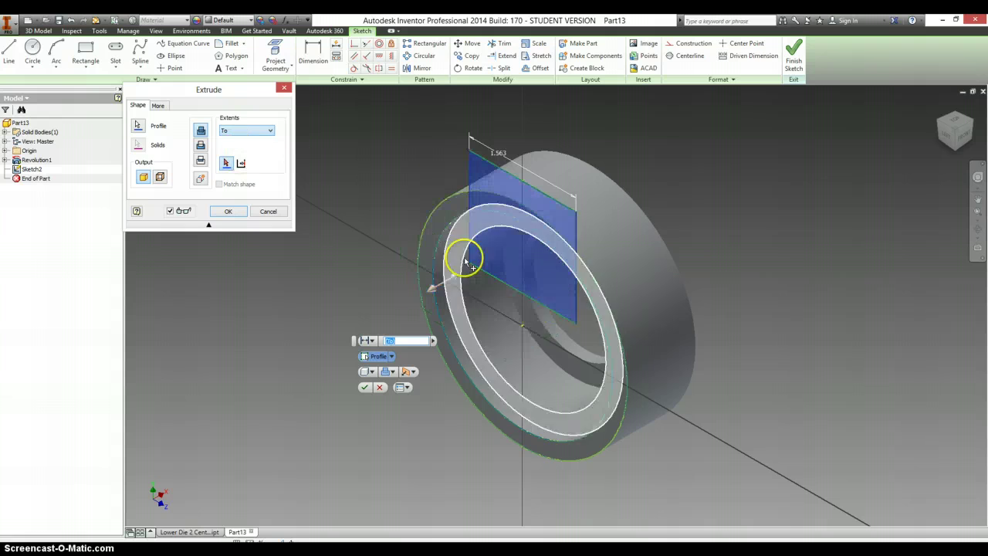
click(548, 427)
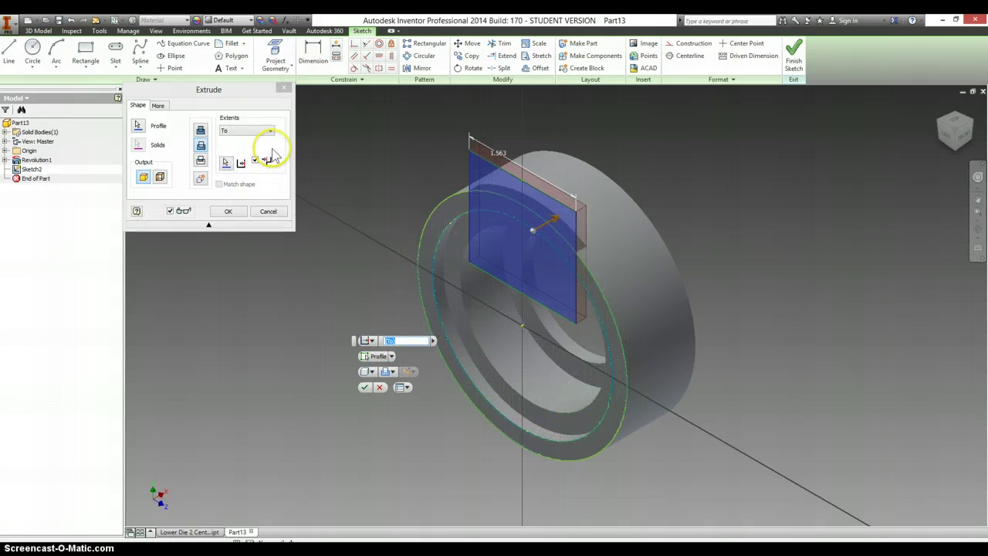
click(226, 211)
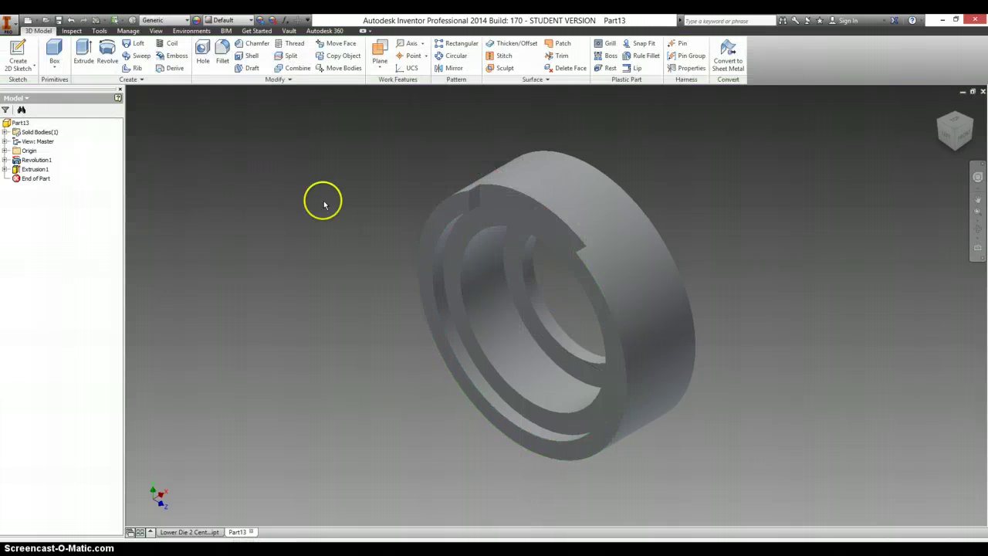
key(alt+Tab)
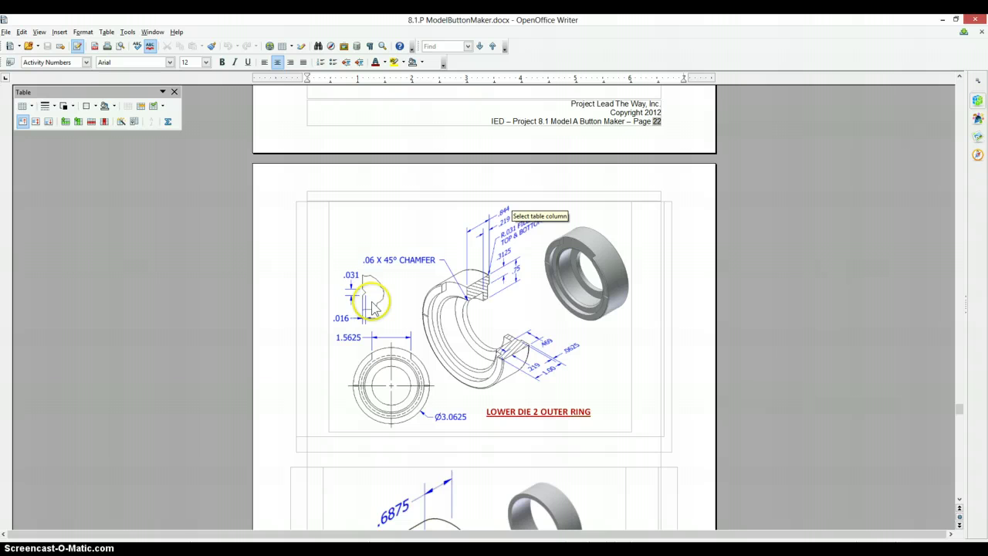
key(alt+Tab)
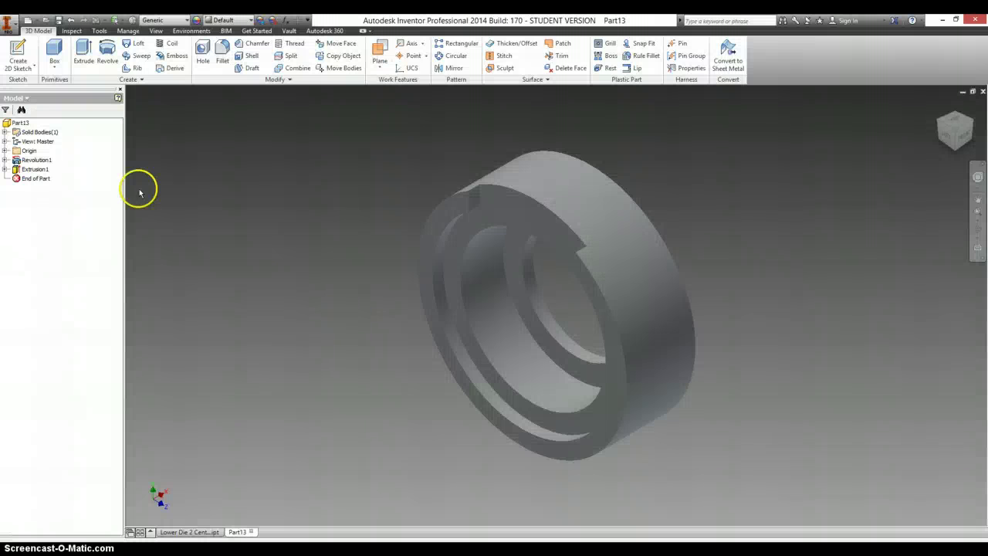
- Start a new sketch on the origin XY plane
click(6, 150)
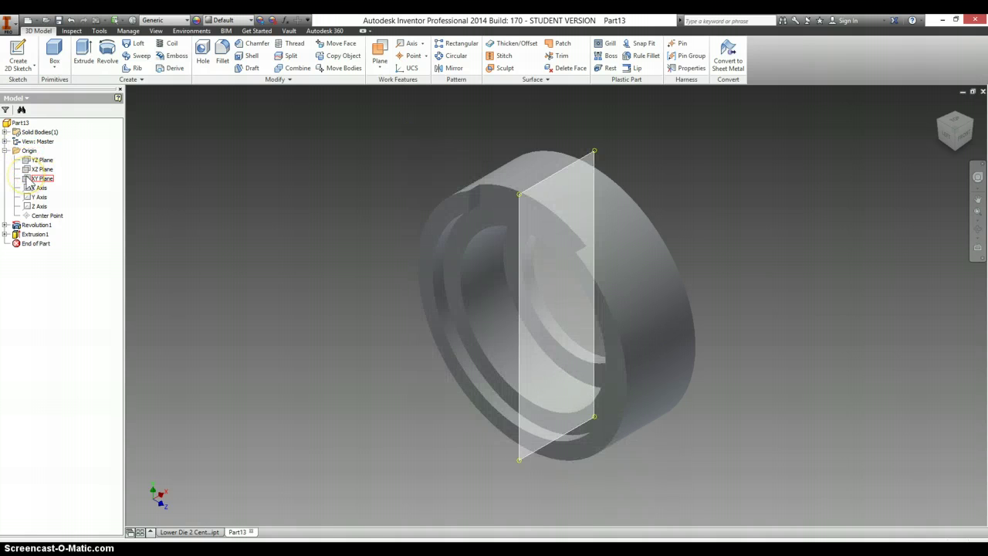
click(31, 179)
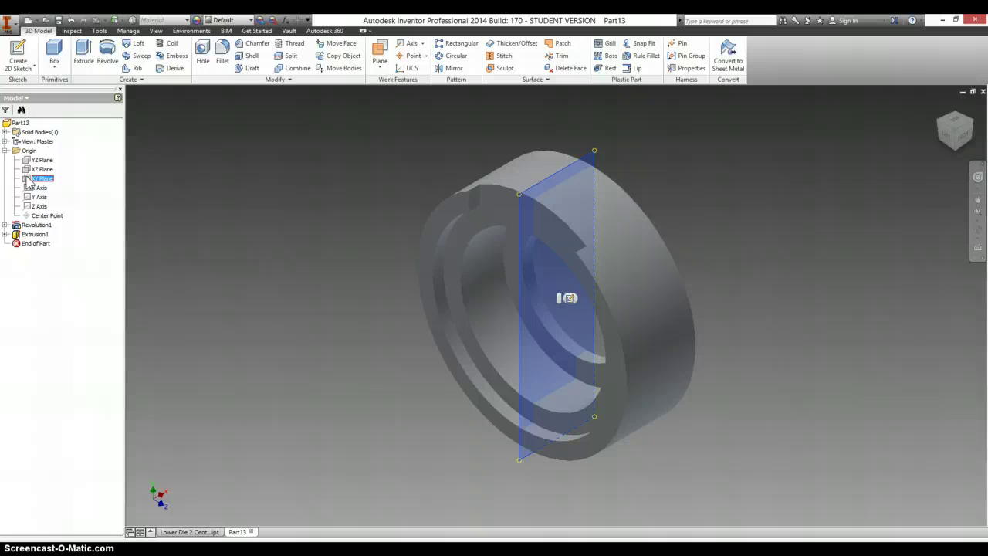
right_click(30, 180)
click(50, 203)
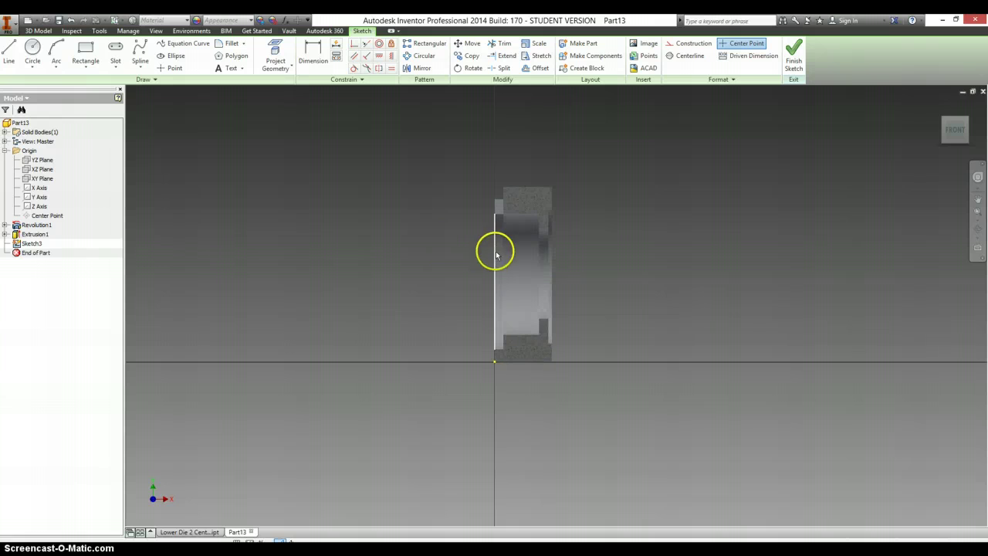
scroll(491, 266, down, 3)
- Project the ring's left, right and face edges into the sketch and begin a line on the left edge
click(276, 56)
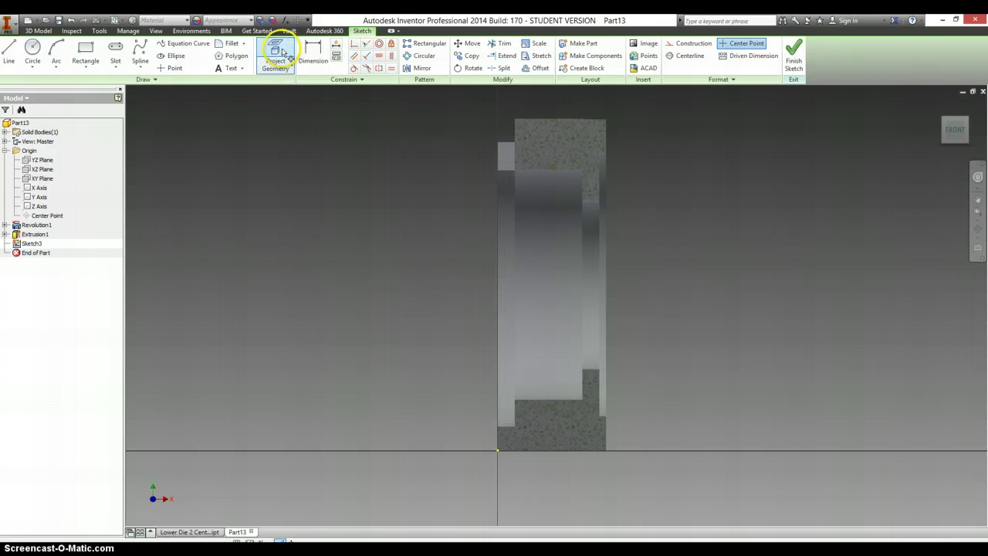
click(502, 263)
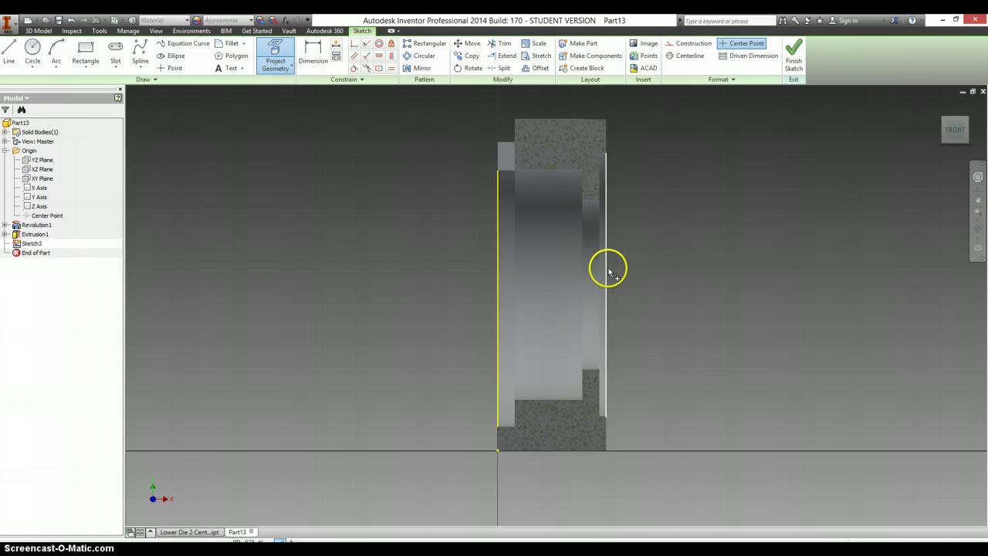
click(606, 274)
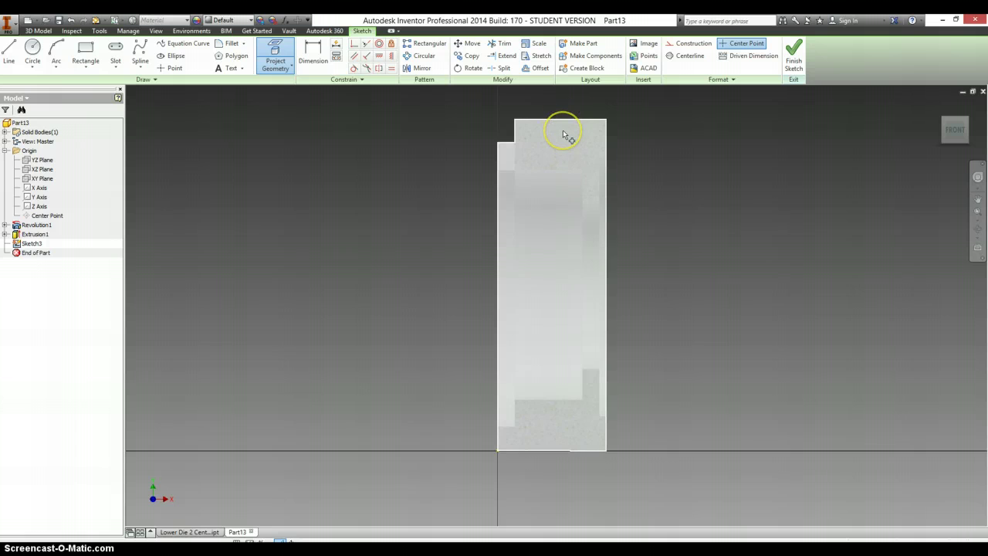
click(525, 151)
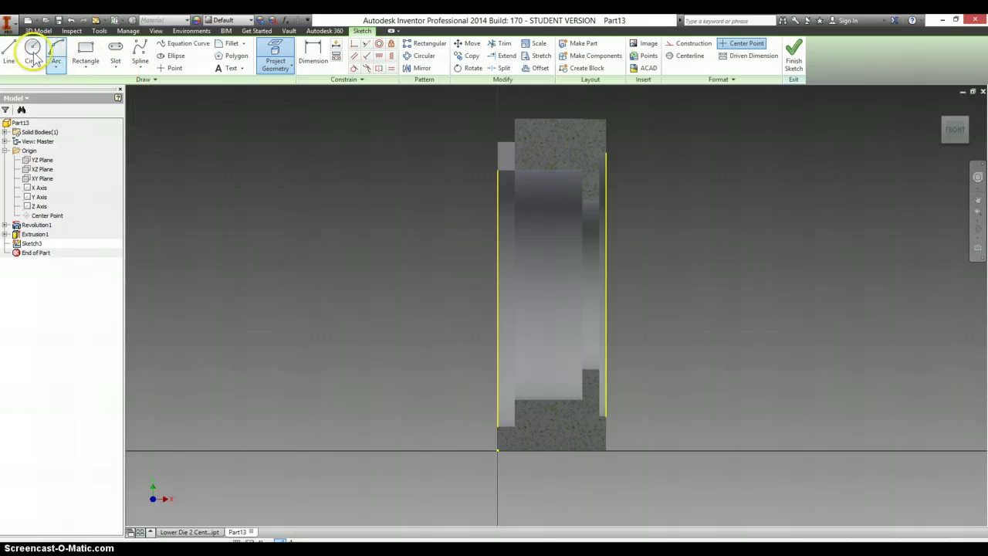
click(9, 56)
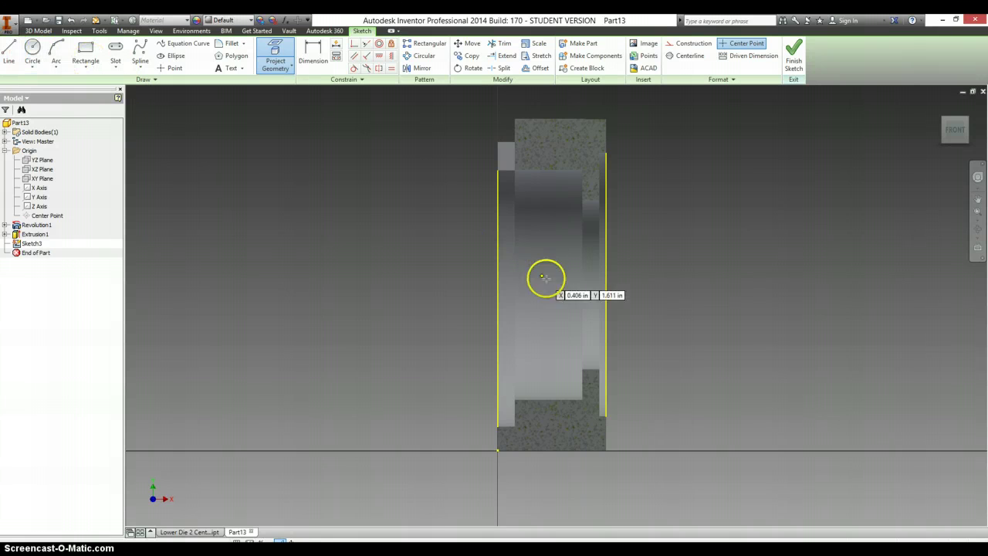
click(498, 284)
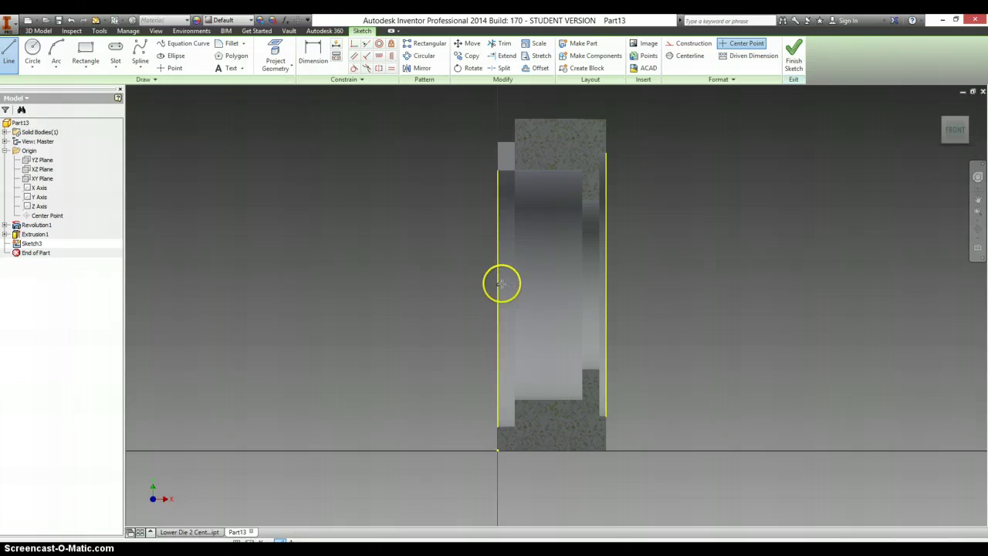
key(alt+Tab)
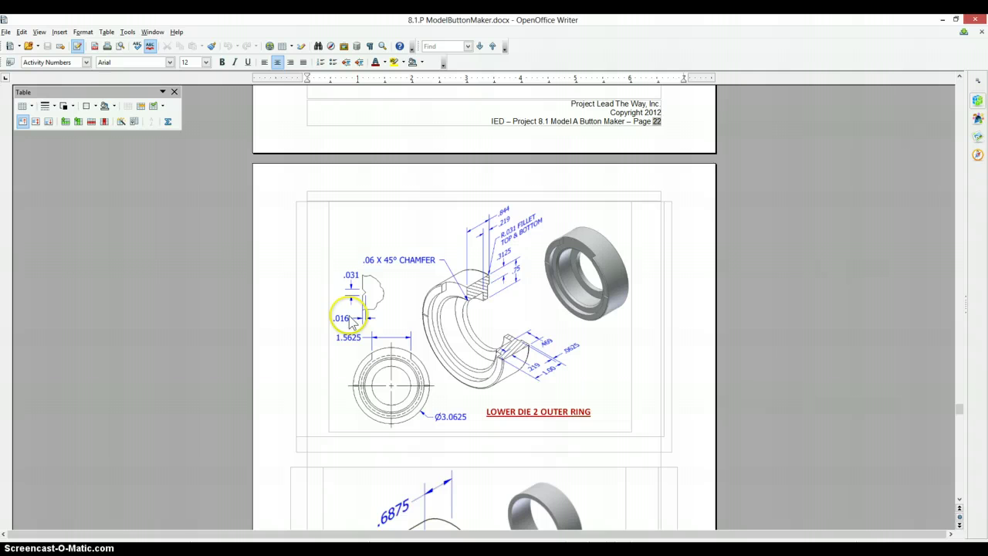
- Finish the horizontal line at .016 length off the projected edge
key(alt+Tab)
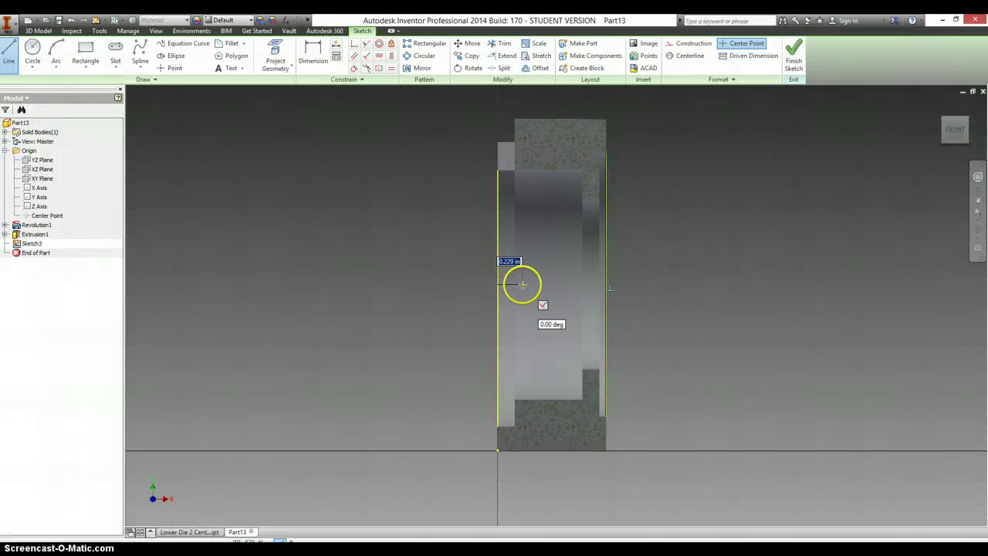
scroll(510, 283, up, 3)
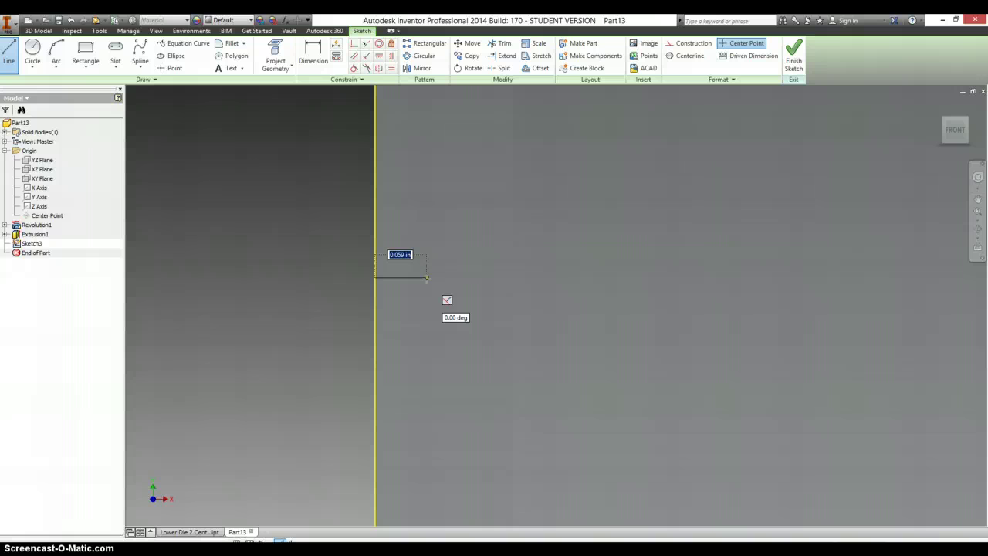
key(Return)
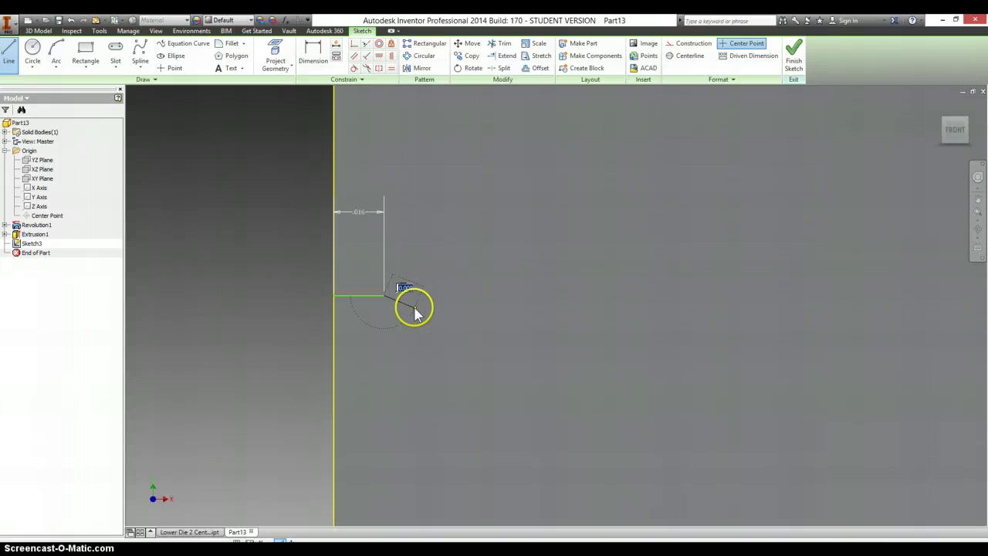
key(Escape)
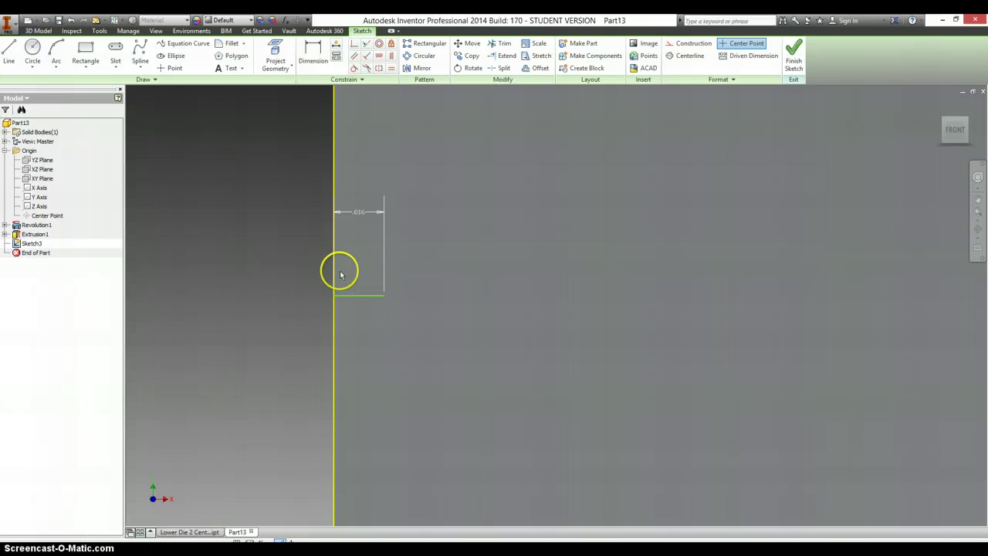
- Draw a short vertical line on the edge and apply a Horizontal constraint between the geometry
right_click(346, 268)
click(348, 227)
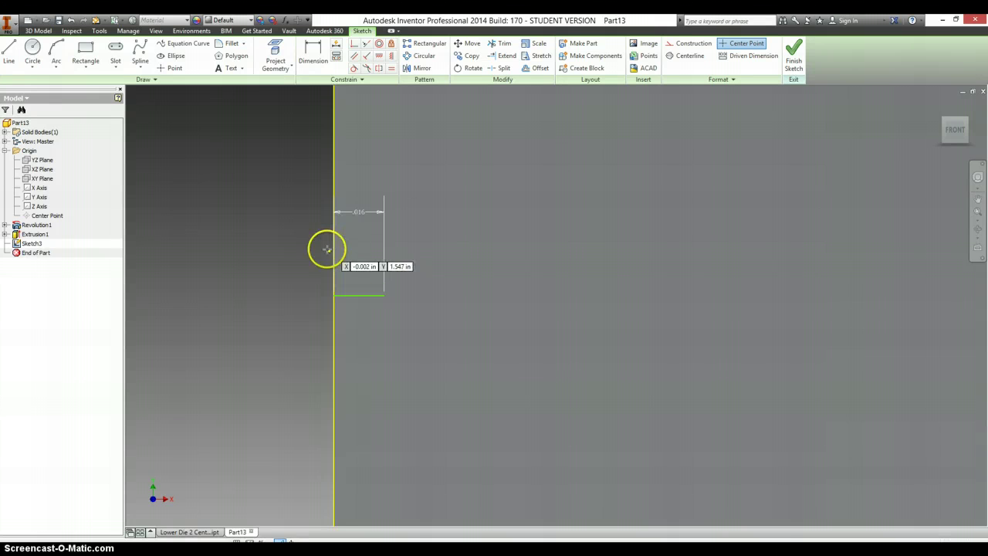
click(332, 268)
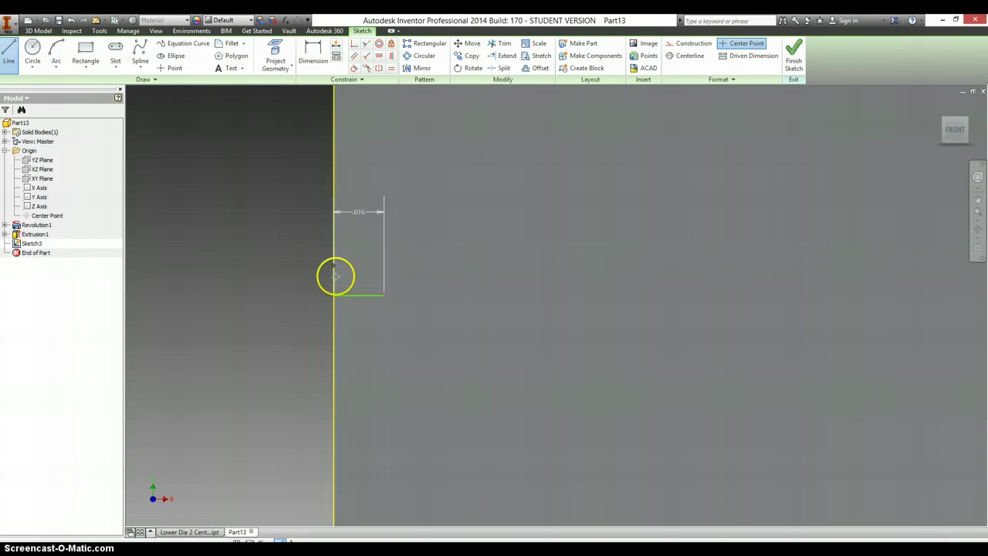
double_click(336, 349)
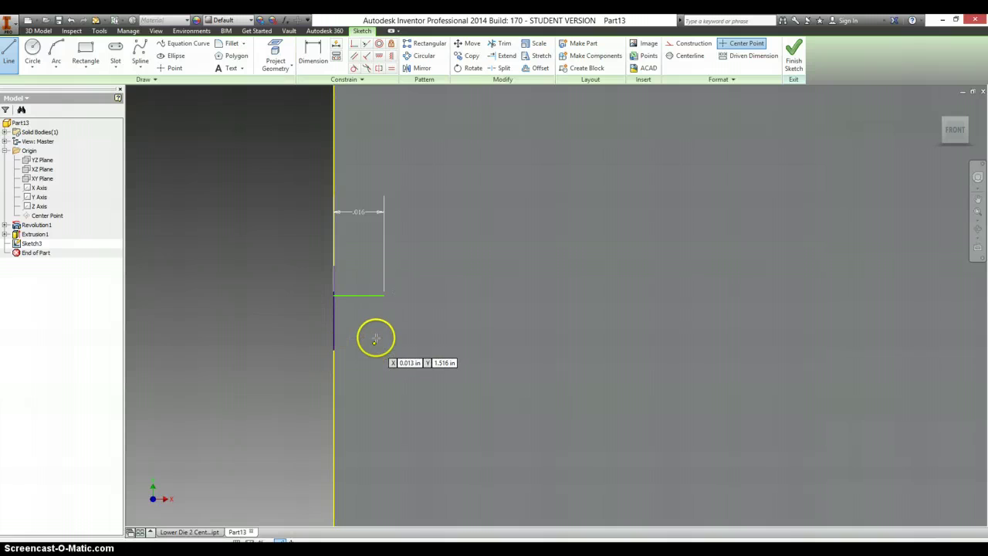
click(379, 57)
click(382, 283)
click(334, 317)
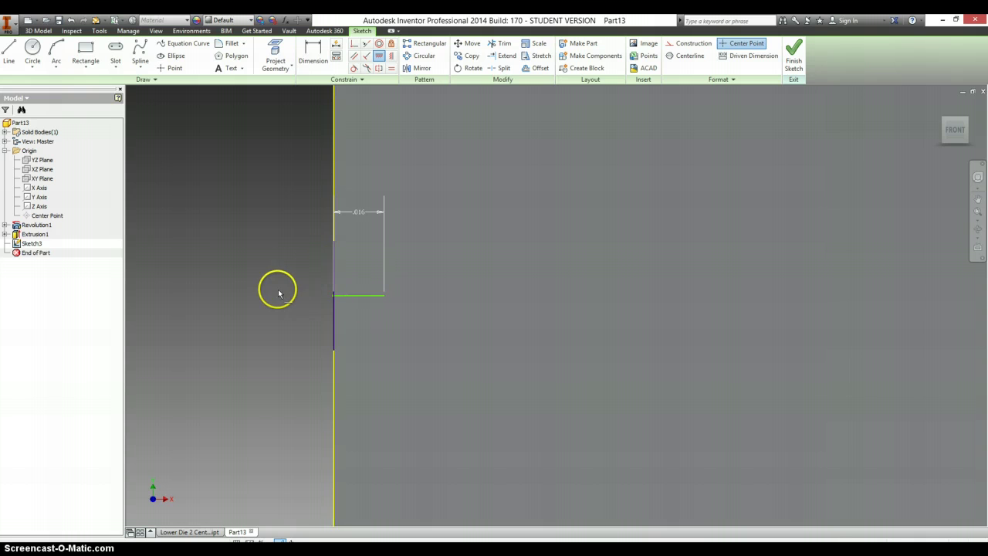
- Dimension Sketch3's short vertical segment as .031, placing the dimension to its left
key(d)
click(334, 315)
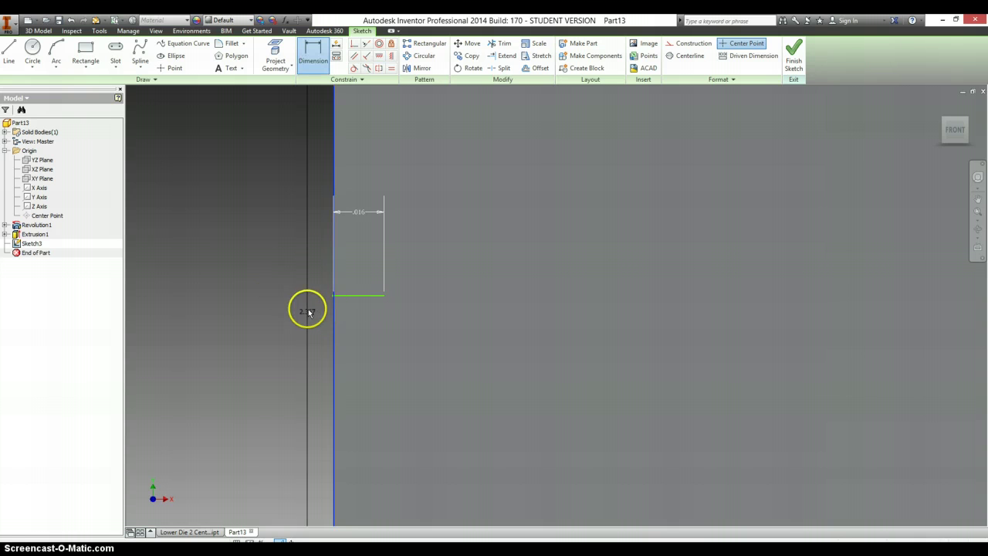
click(310, 57)
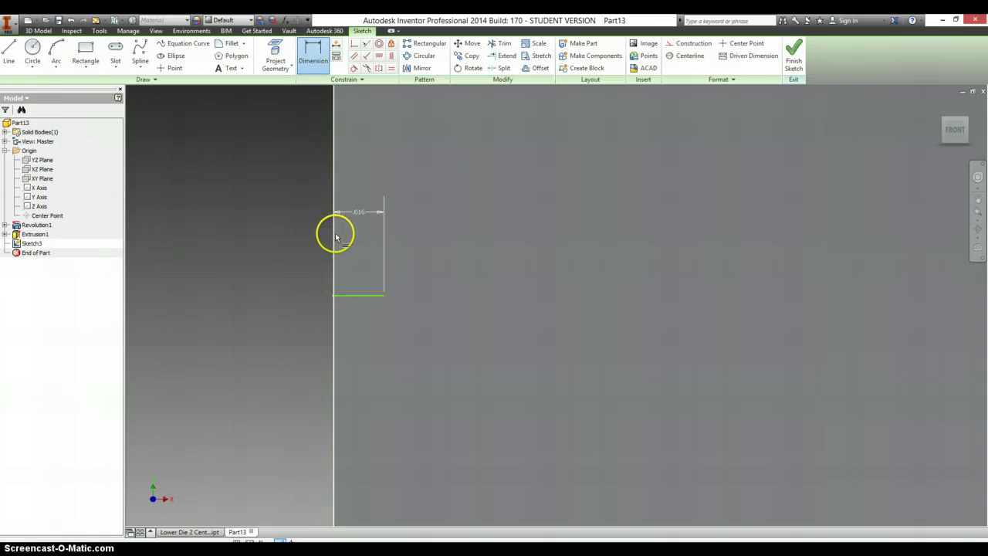
click(333, 353)
click(304, 302)
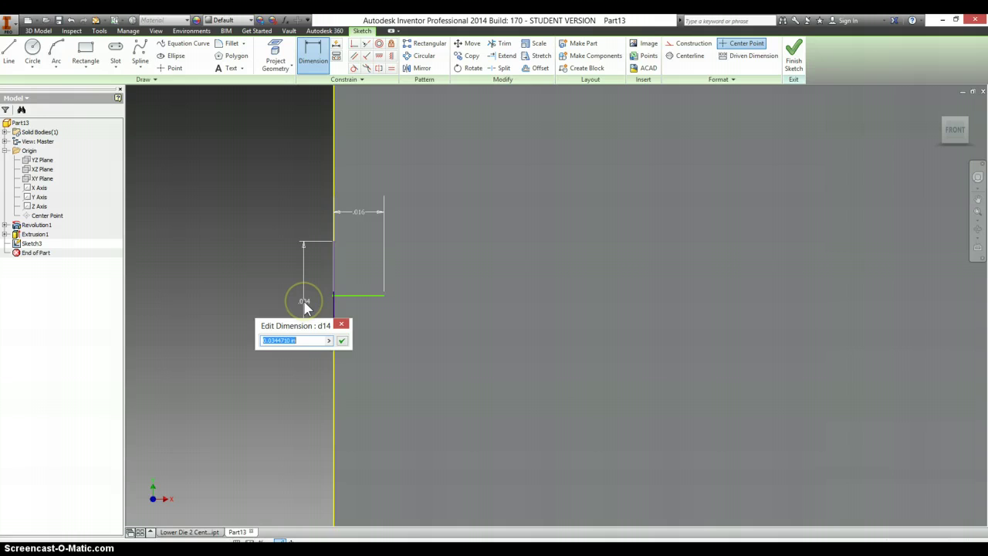
key(alt+Tab)
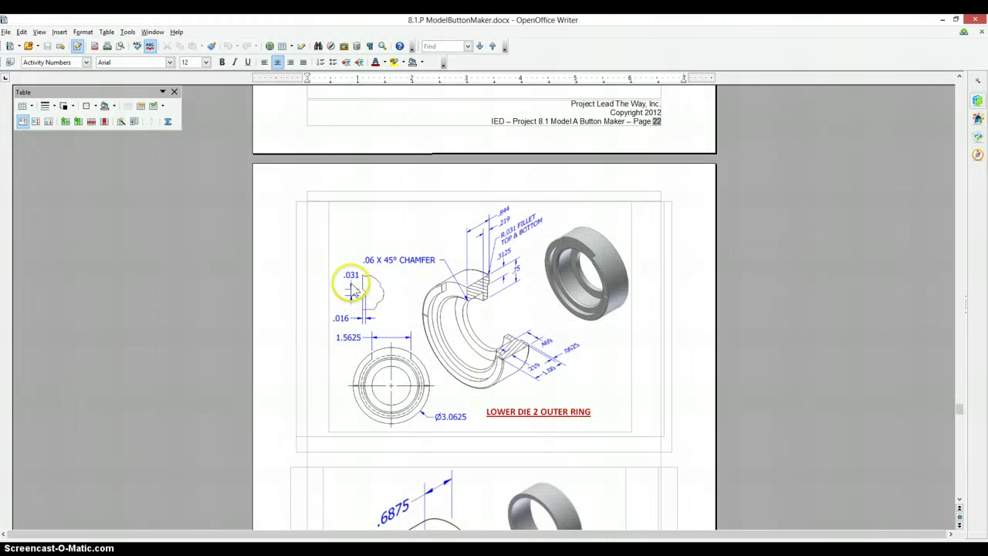
key(alt+Tab)
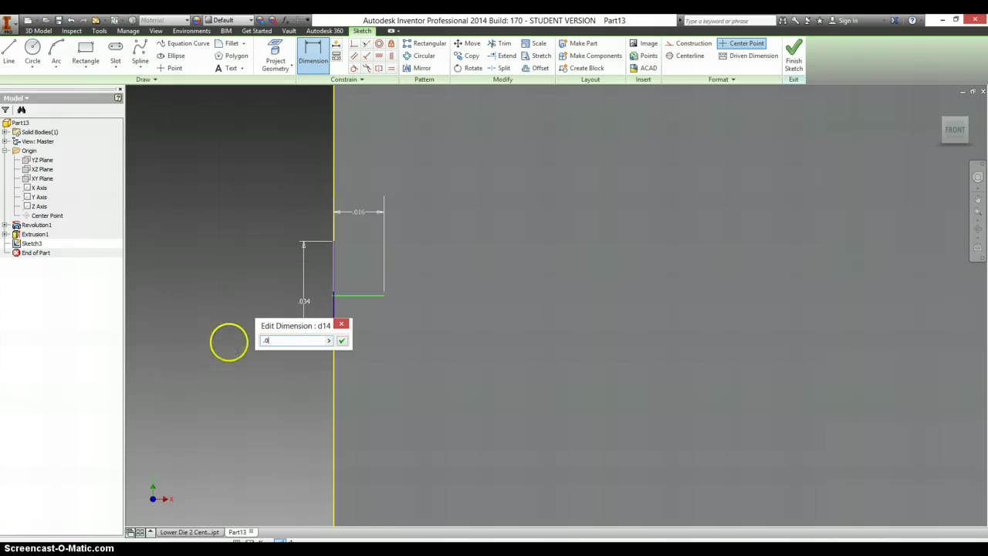
text(.031)
key(Return)
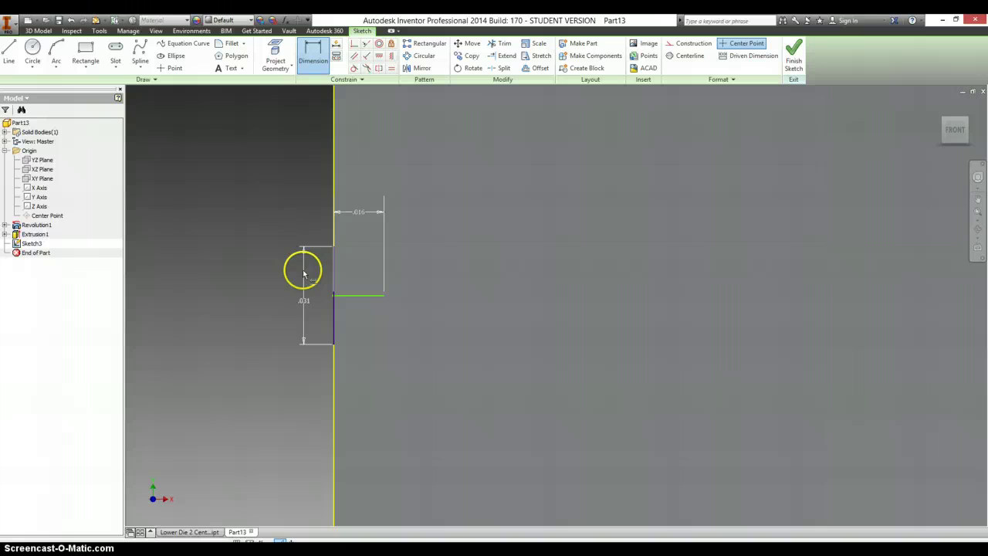
right_click(264, 275)
- Draw lines from the .031 segment's top and bottom endpoints to the apex, closing the triangle
click(262, 231)
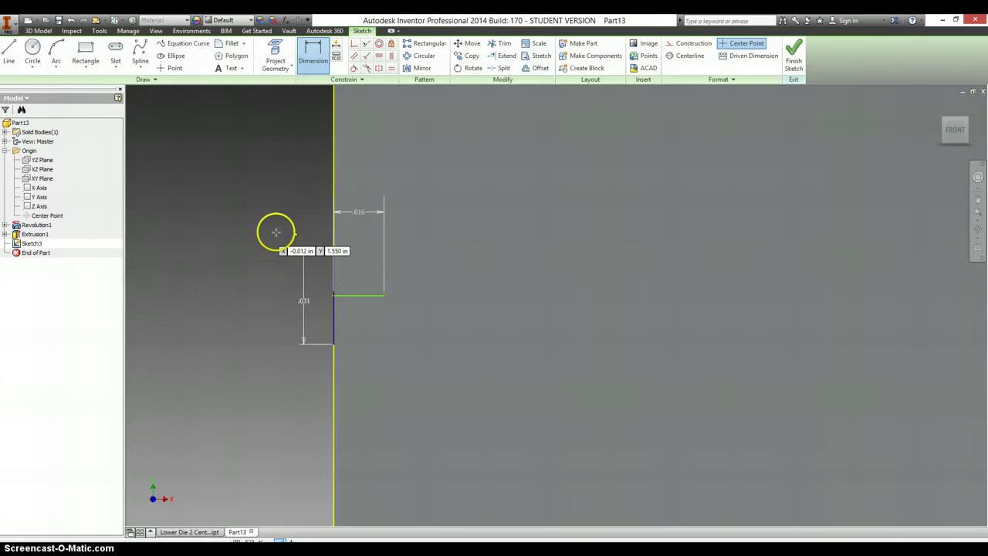
click(333, 248)
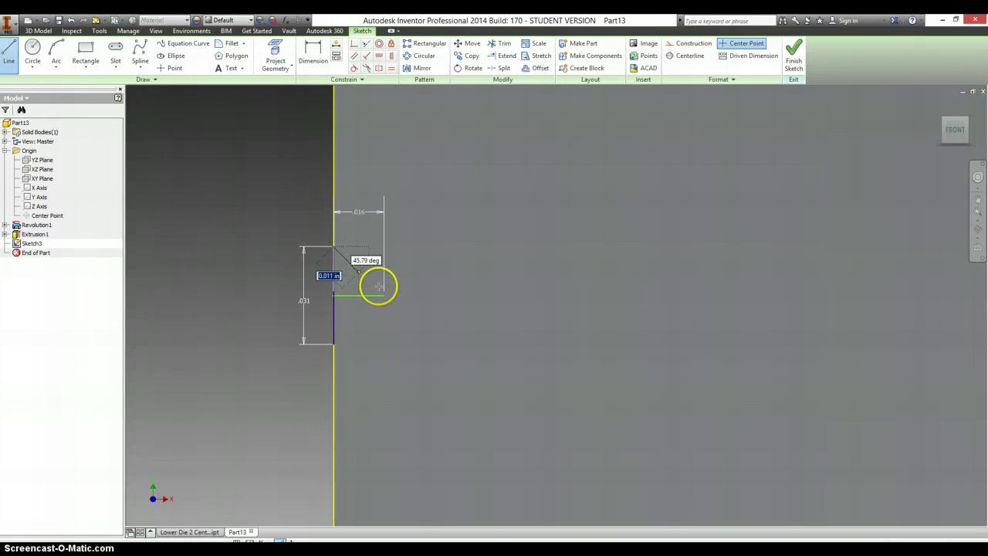
click(384, 295)
click(334, 295)
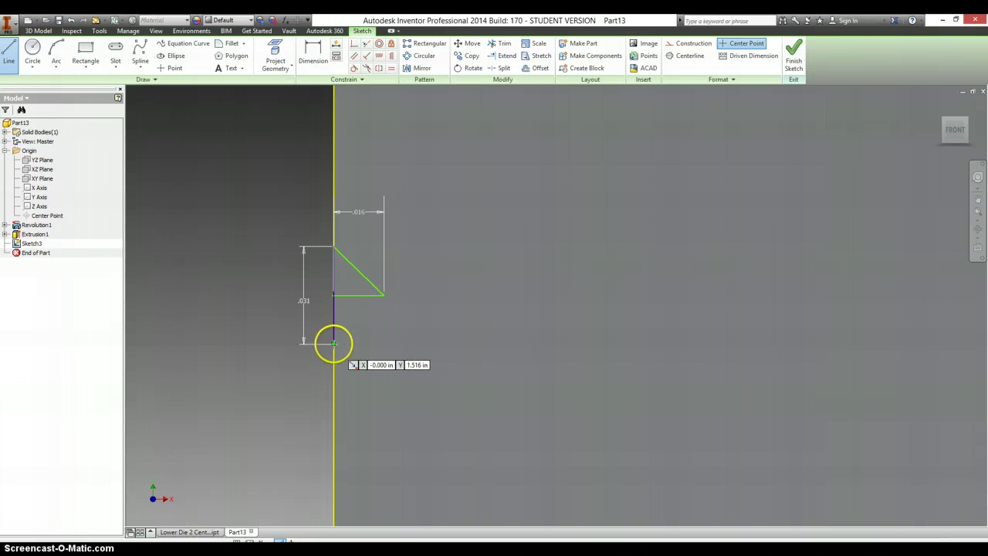
click(333, 344)
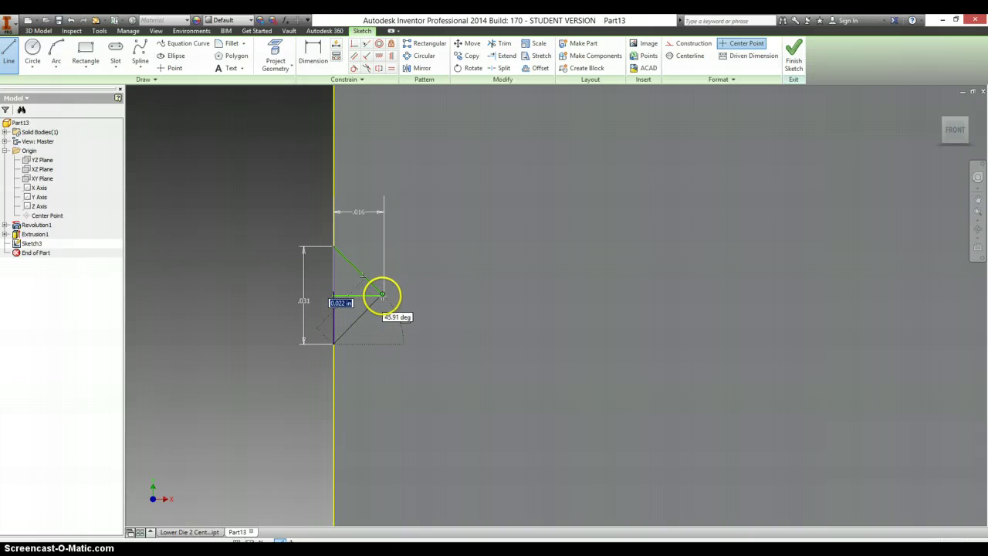
click(382, 294)
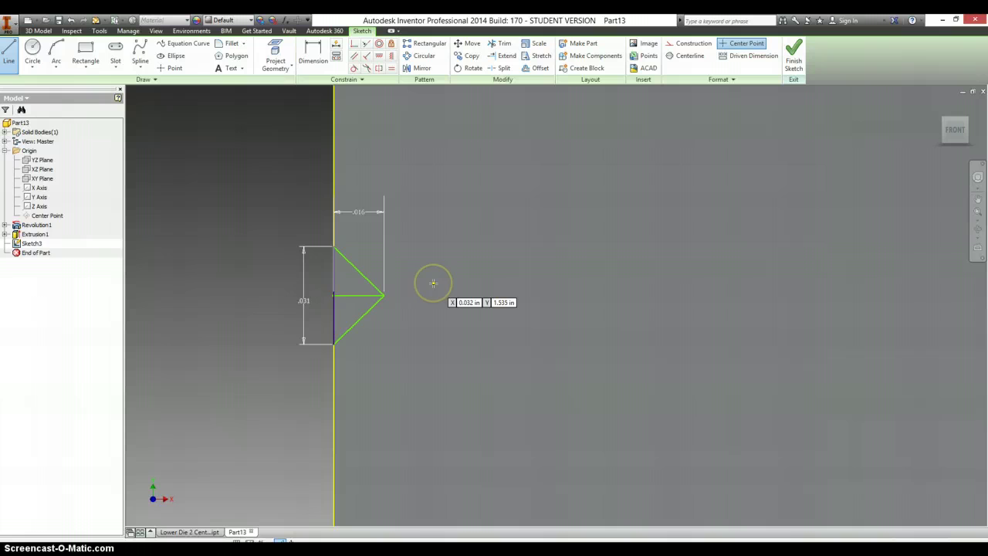
- Set up a symmetric Extrude cut of the triangle profile with extents set to All
key(e)
scroll(519, 312, up, 5)
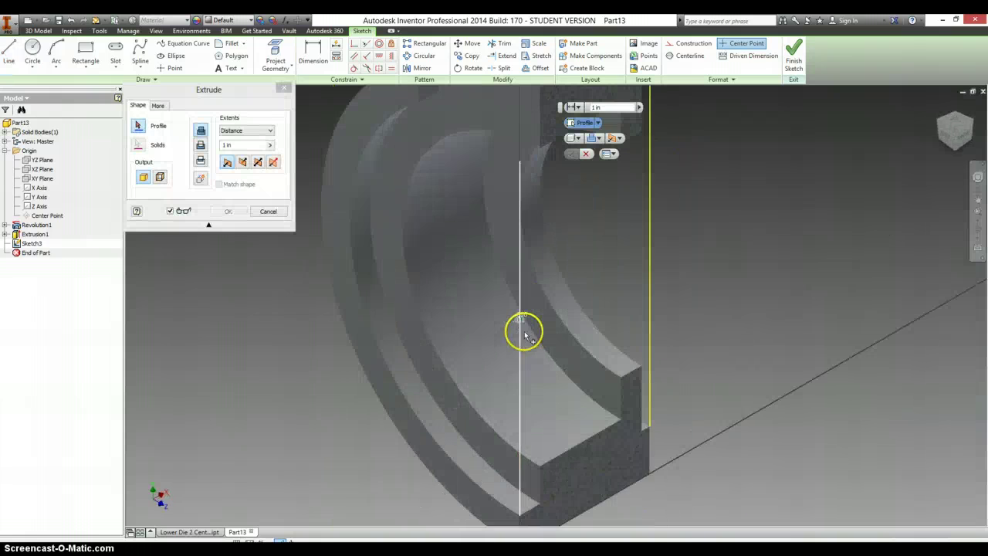
scroll(519, 312, up, 5)
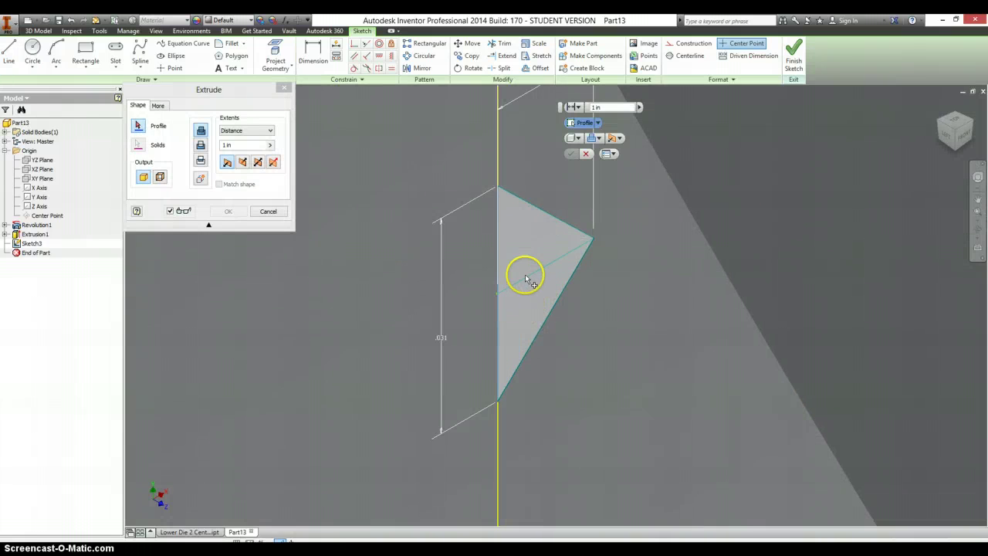
click(517, 260)
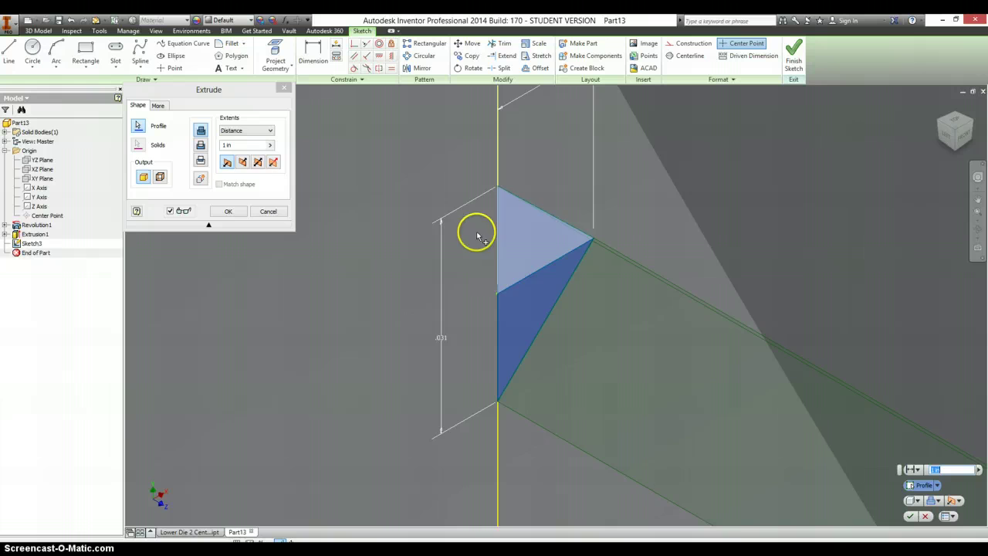
click(258, 165)
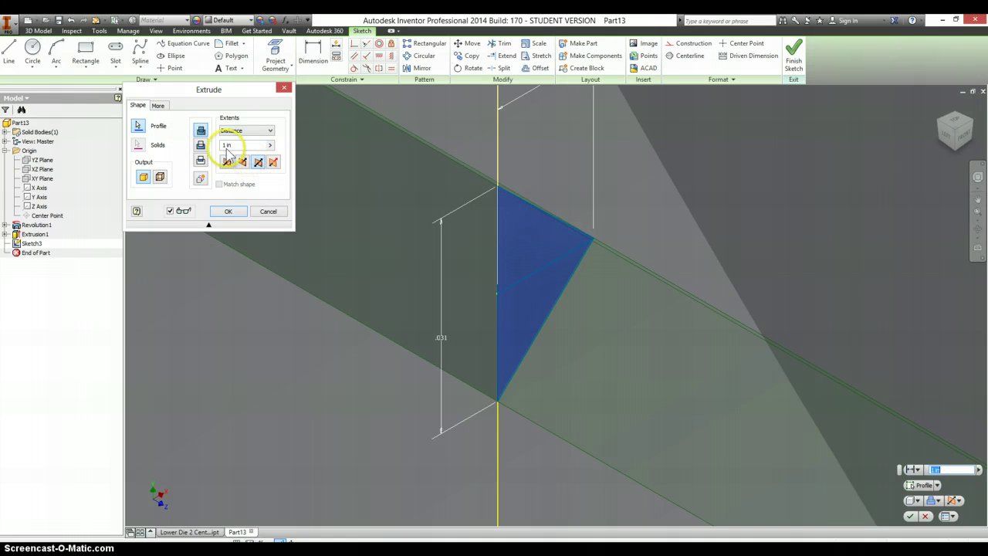
click(200, 147)
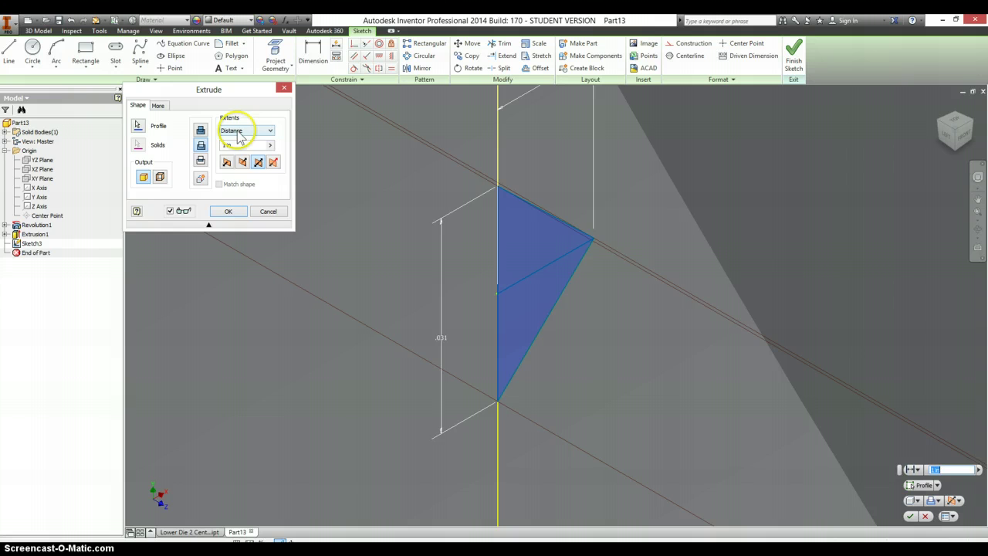
click(245, 131)
click(239, 166)
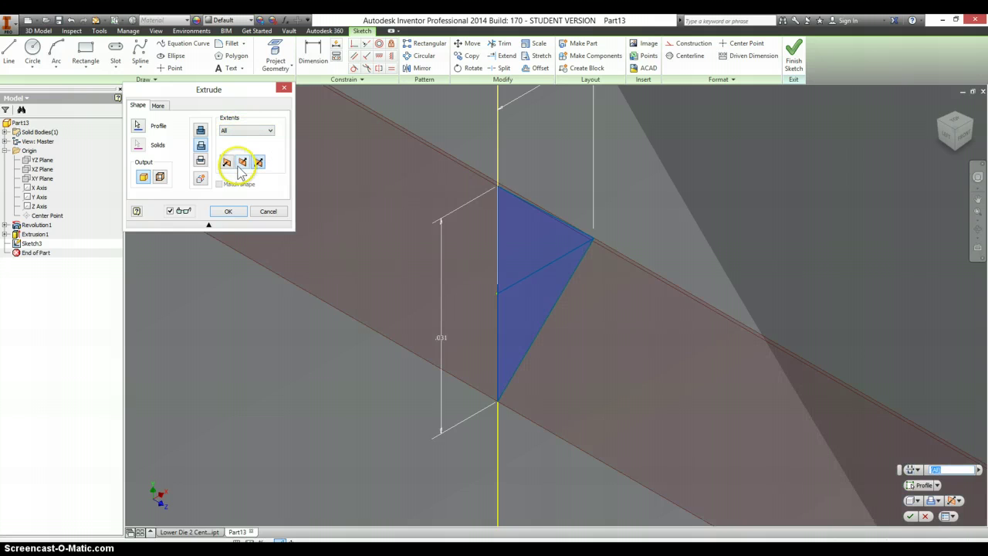
scroll(721, 208, up, 10)
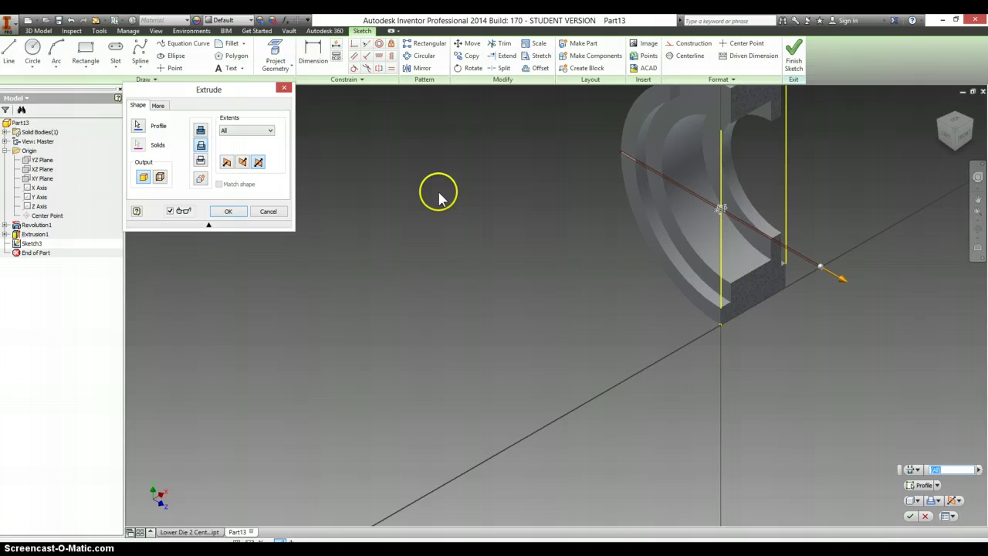
- Finish the sketch and extrude Sketch3's triangle as a symmetric through-all cut, creating Extrusion2
click(793, 60)
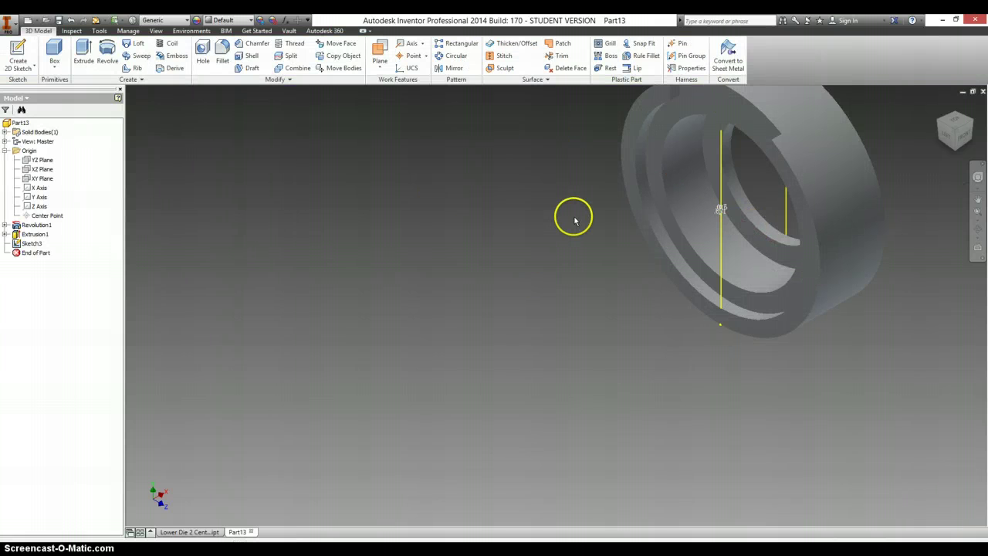
click(27, 245)
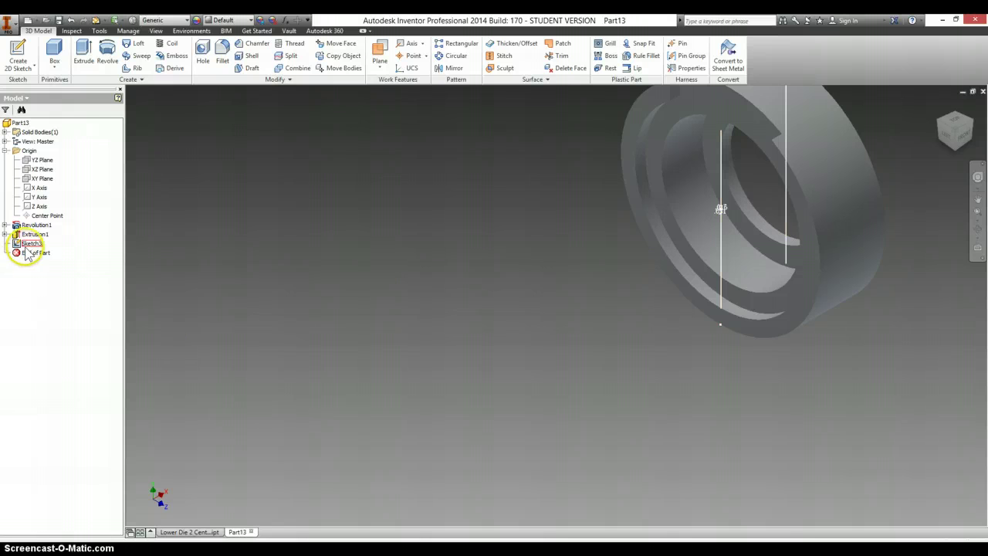
scroll(739, 198, down, 8)
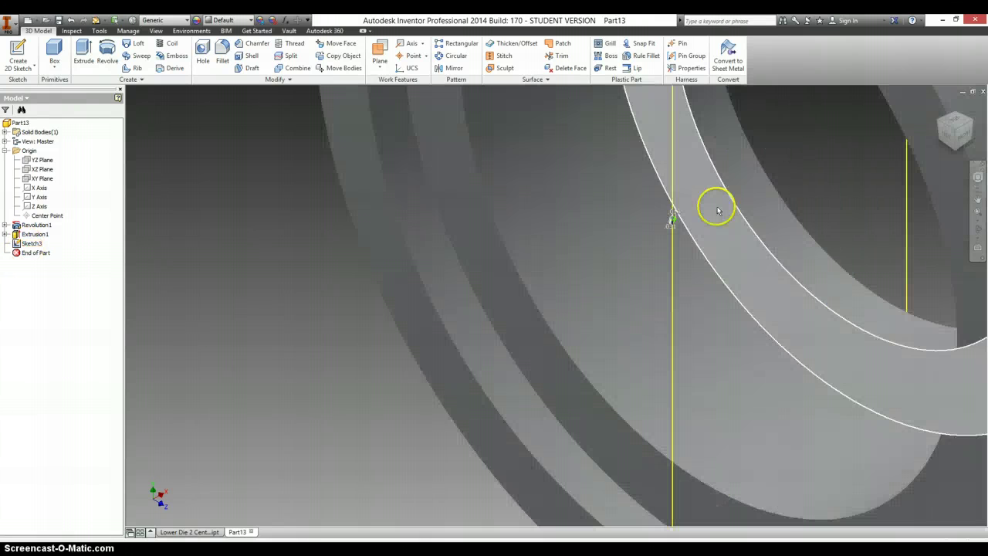
click(83, 52)
scroll(680, 216, down, 5)
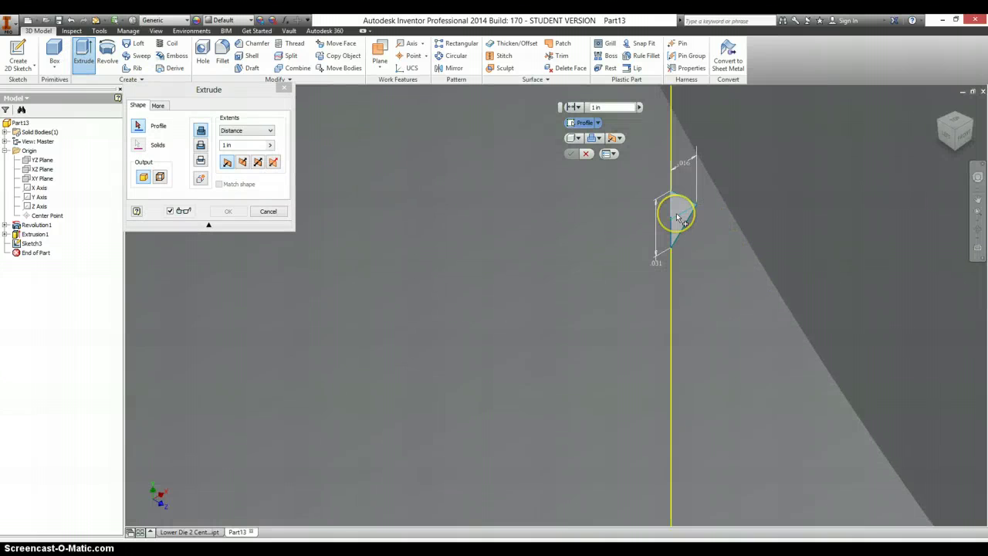
click(675, 214)
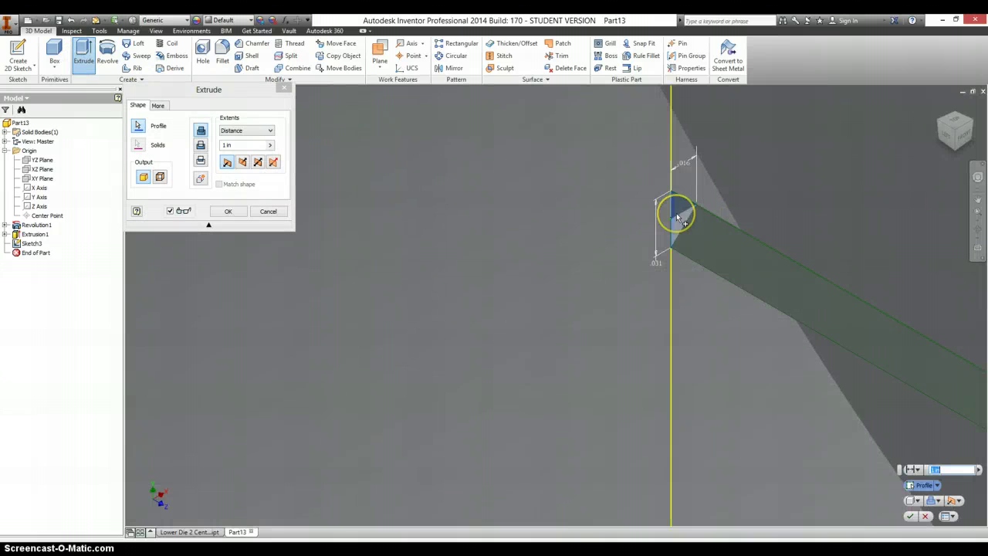
click(257, 163)
click(202, 147)
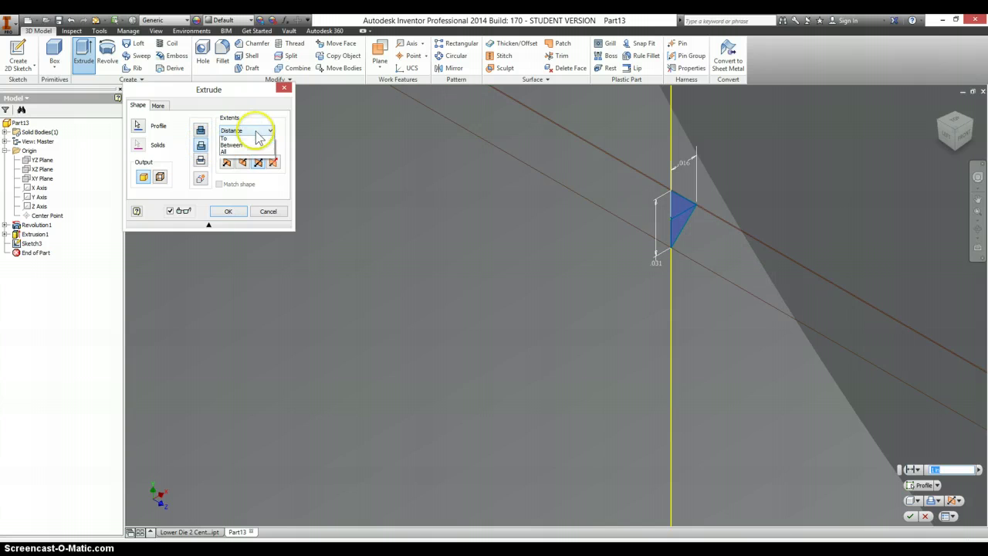
click(230, 151)
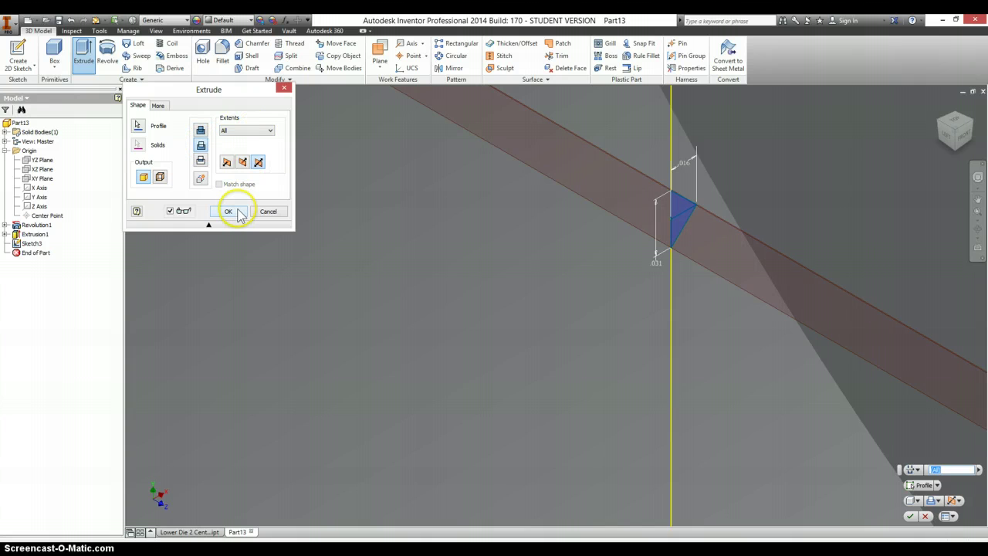
click(230, 212)
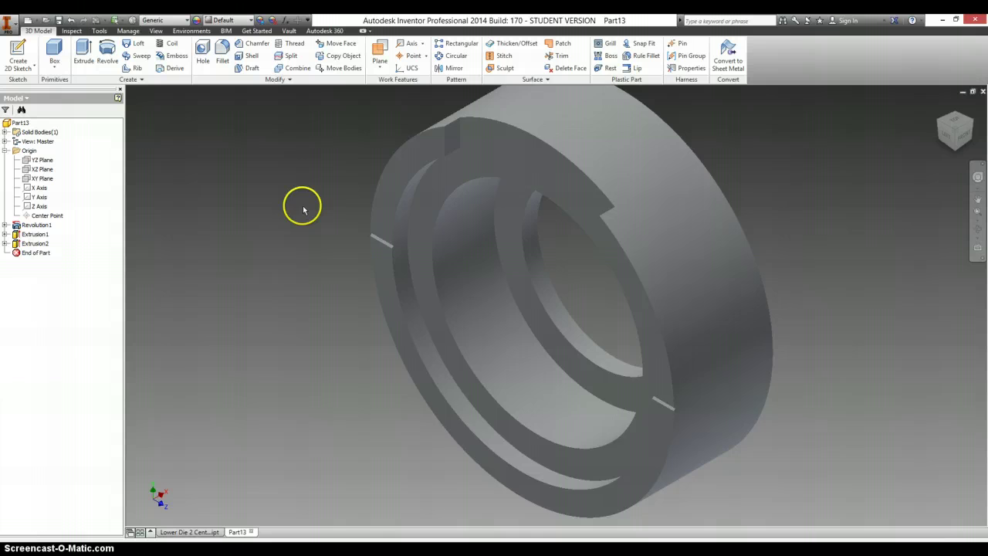
- Compare the notched ring against the Lower Die 2 Outer Ring drawing
scroll(399, 249, down, 3)
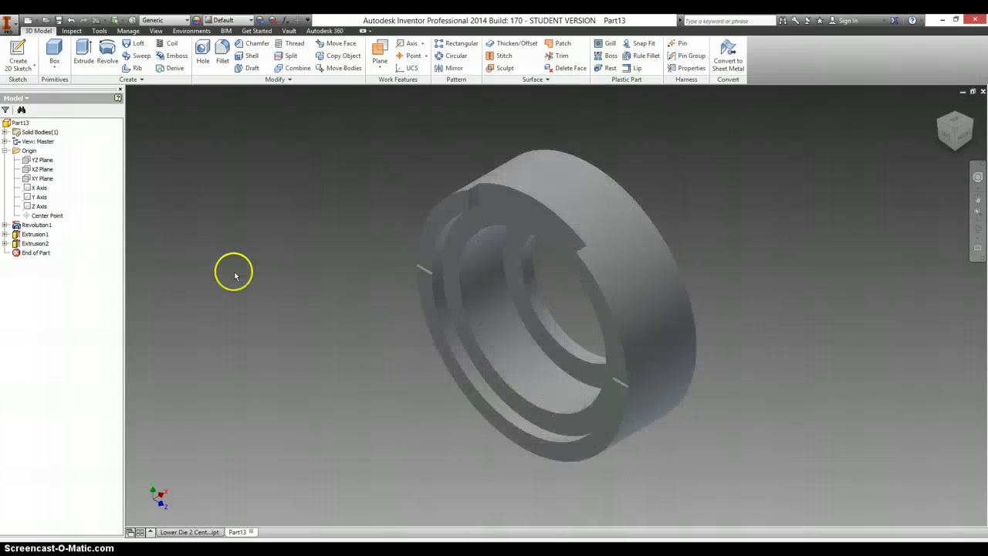
key(alt+Tab)
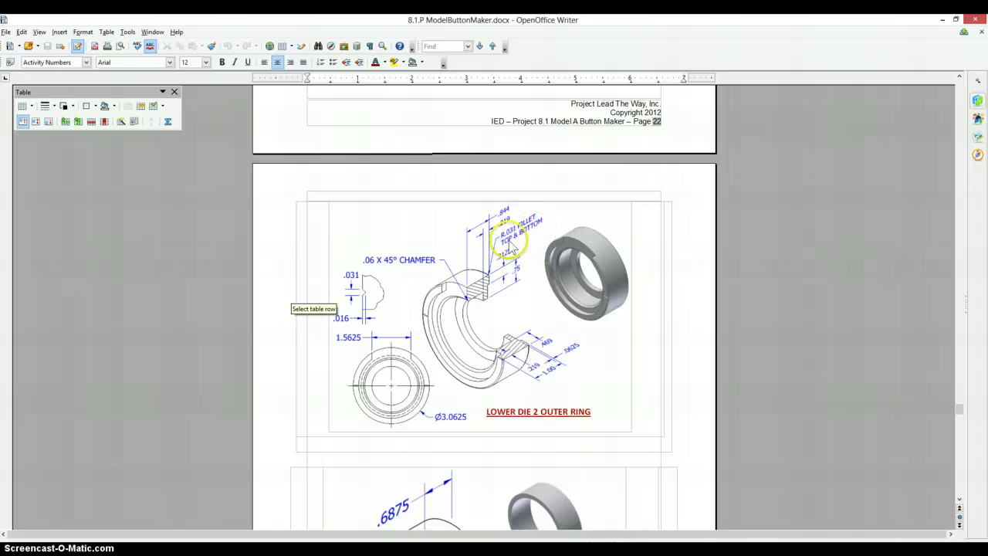
key(alt+Tab)
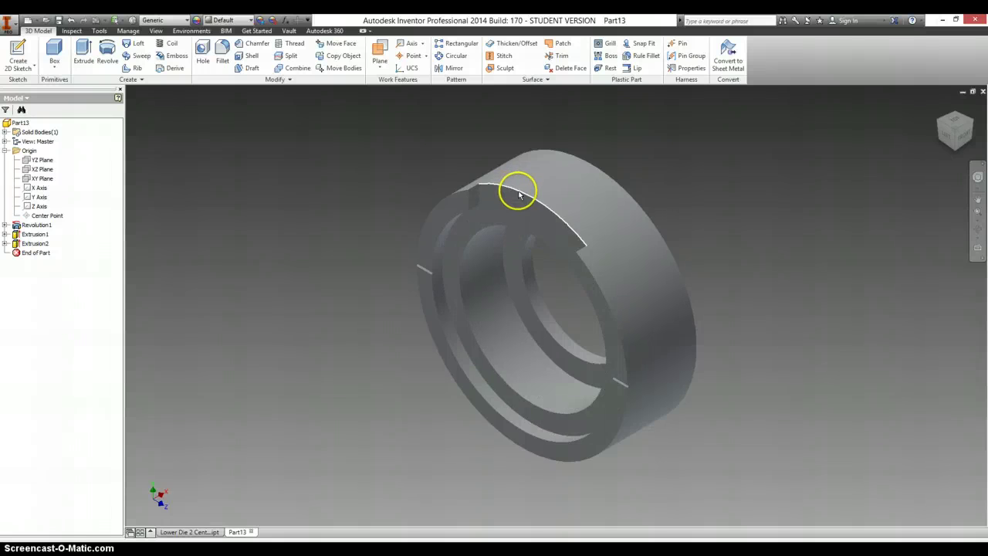
- Suppress the Extrusion2 notch cut and the Extrusion1 slot cut in the browser
right_click(19, 245)
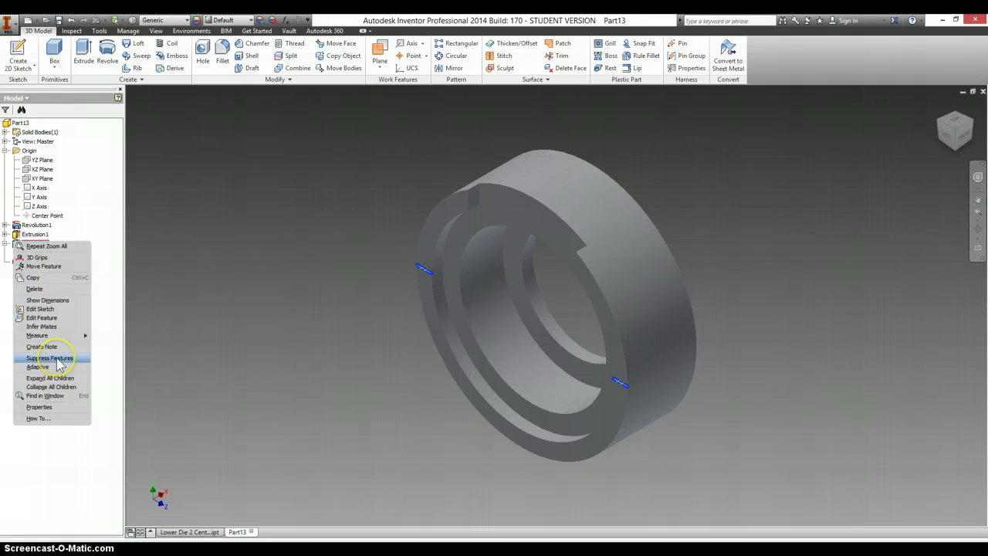
click(58, 359)
right_click(35, 236)
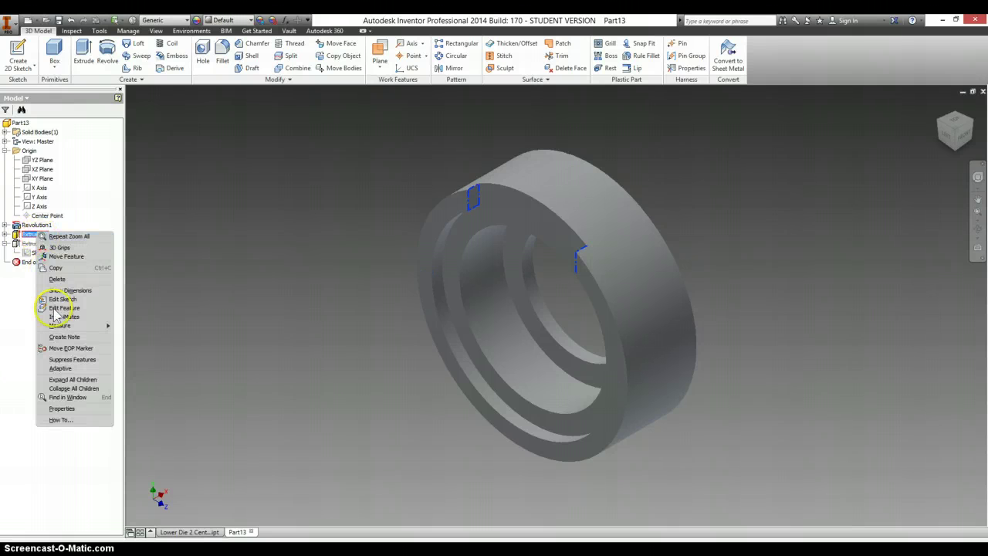
click(69, 349)
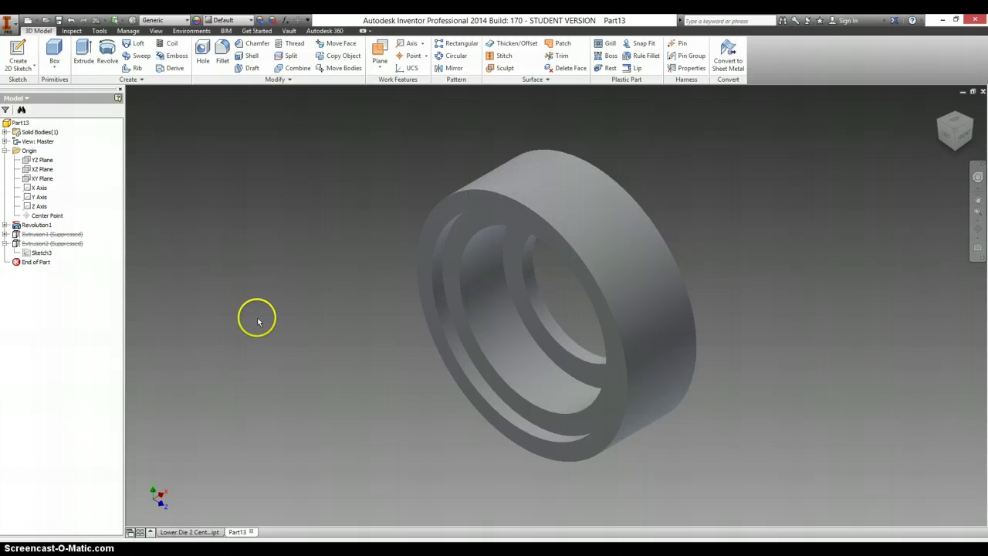
click(74, 243)
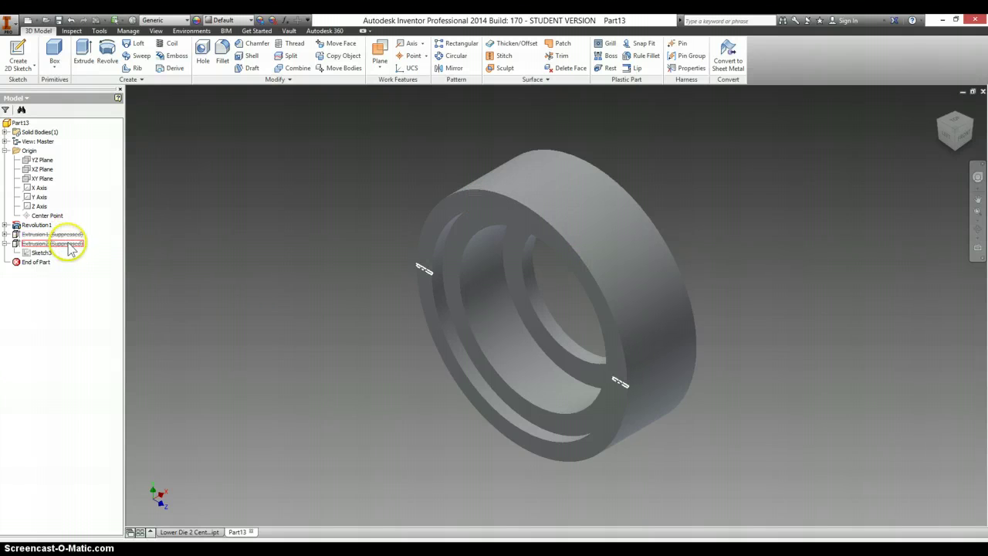
- Fillet the ring's front and back outer edges with a .031 radius
click(223, 54)
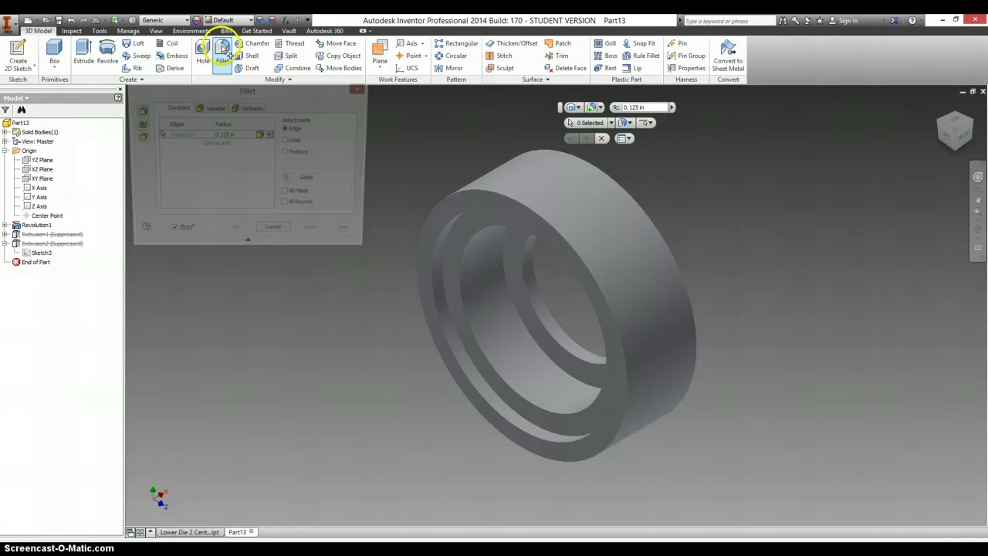
key(alt+Tab)
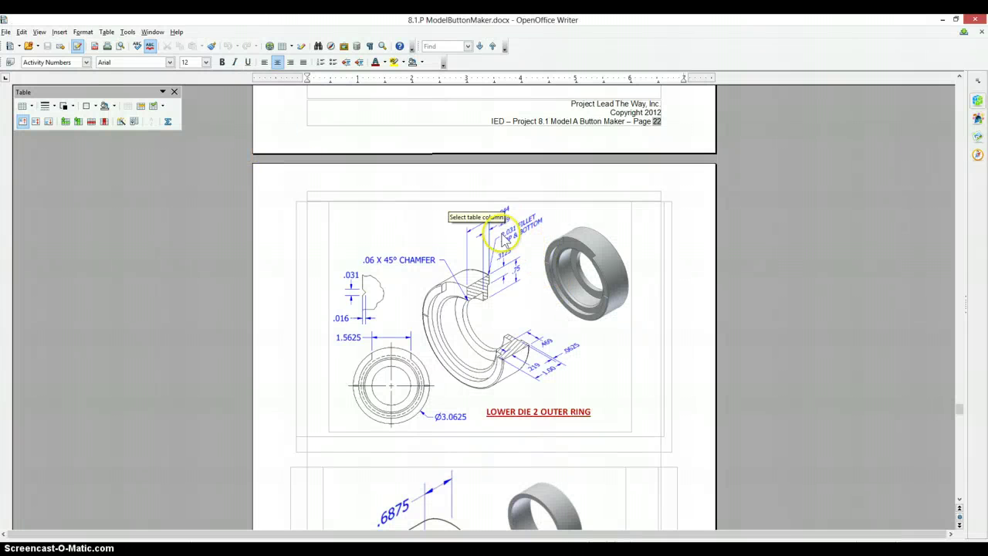
key(alt+Tab)
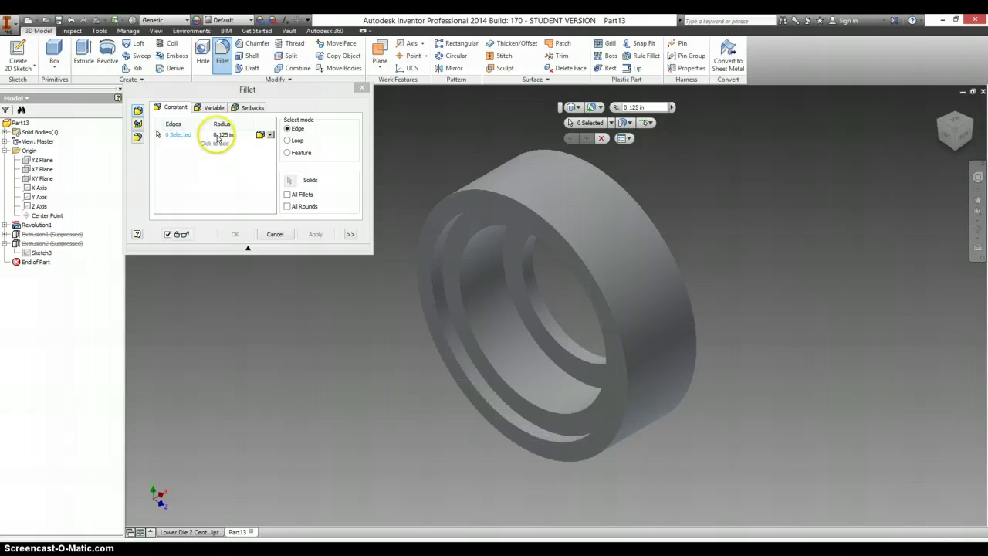
click(218, 136)
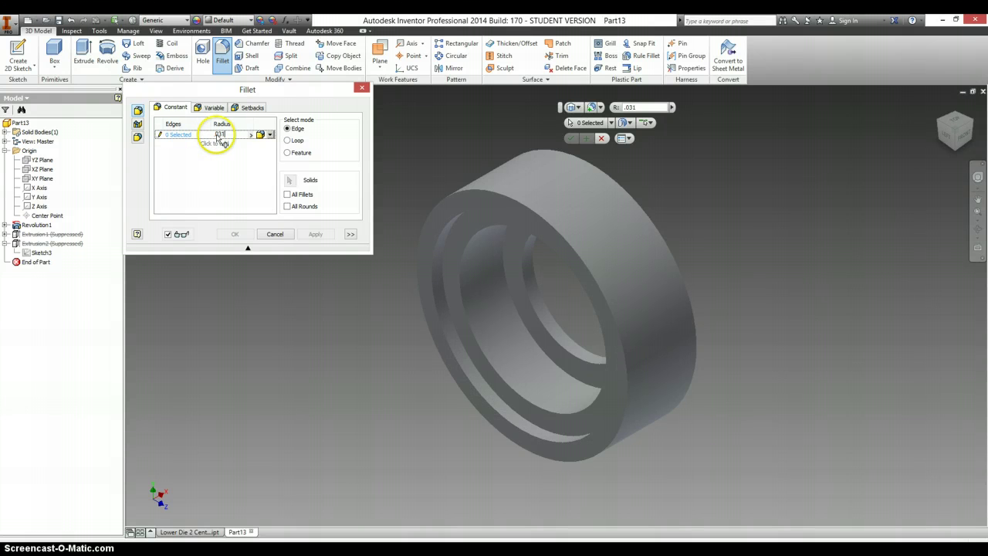
key(Return)
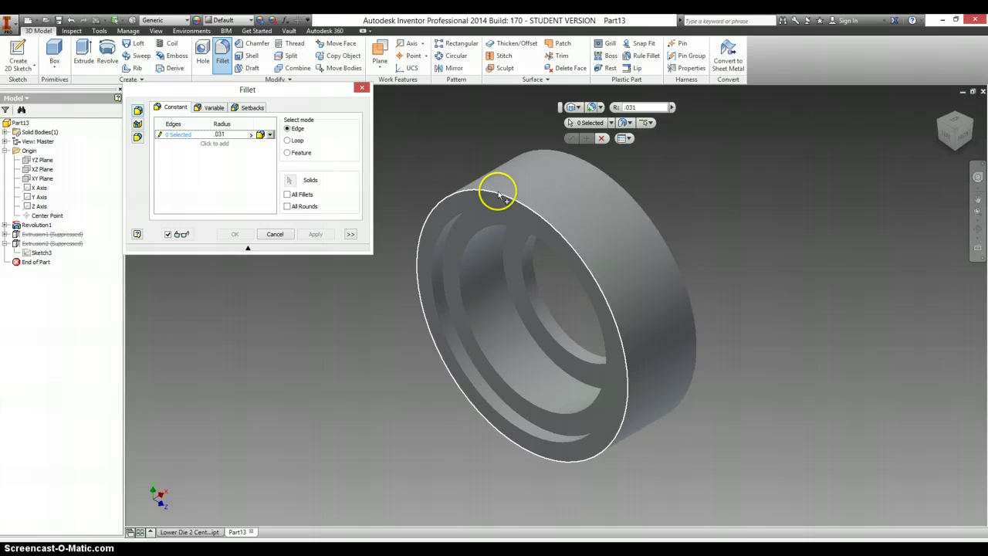
click(501, 197)
click(576, 159)
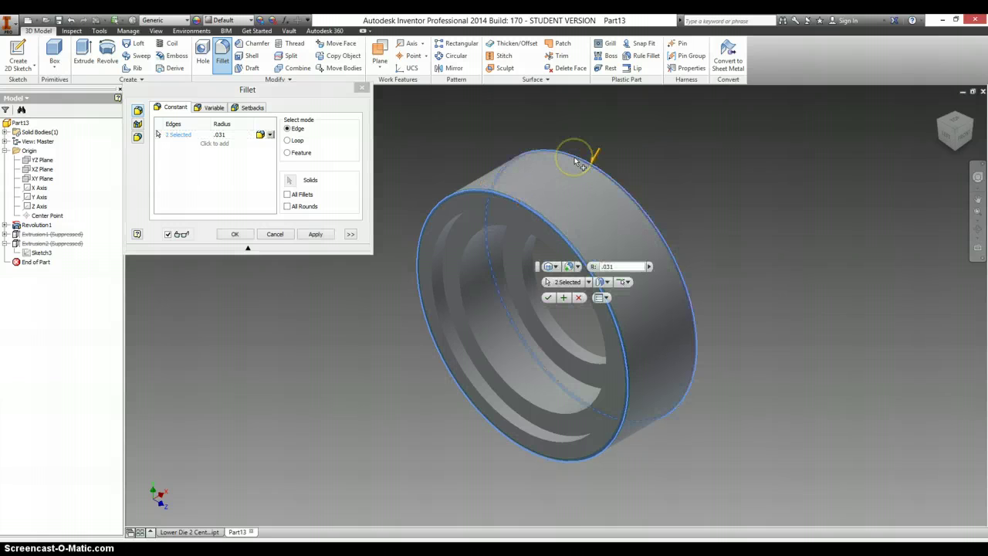
click(549, 300)
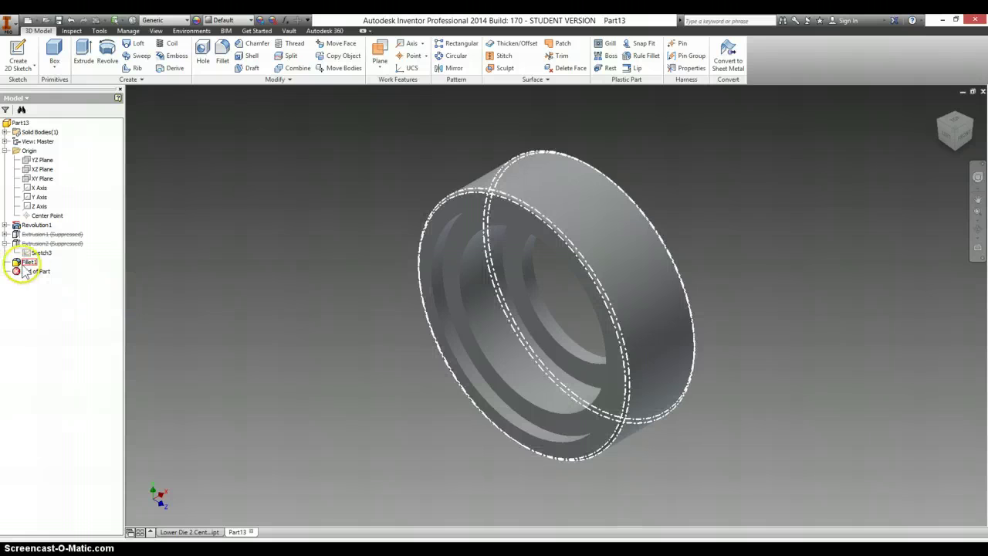
- Move Fillet1 up after Revolution1, then unsuppress Extrusion1 and Extrusion2
drag(25, 266, 36, 234)
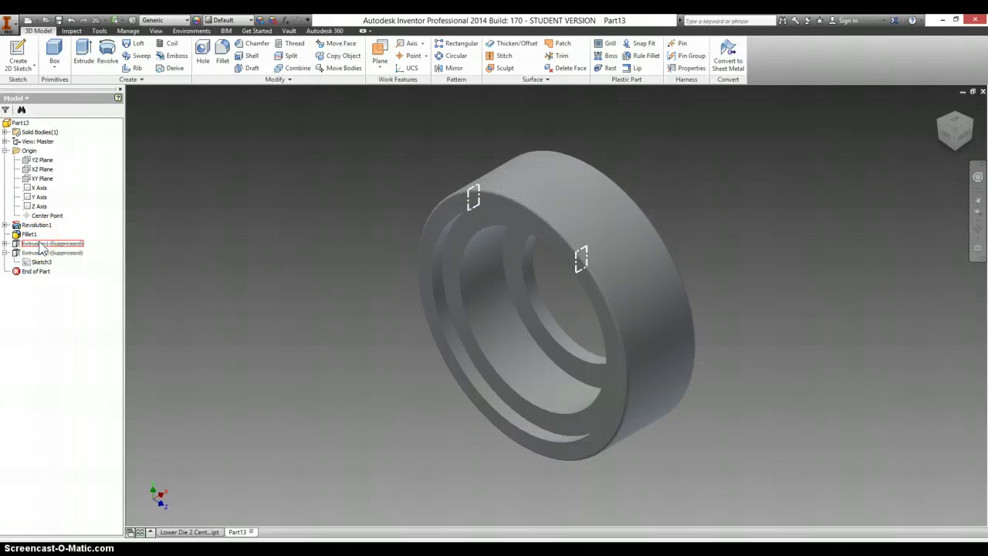
right_click(39, 246)
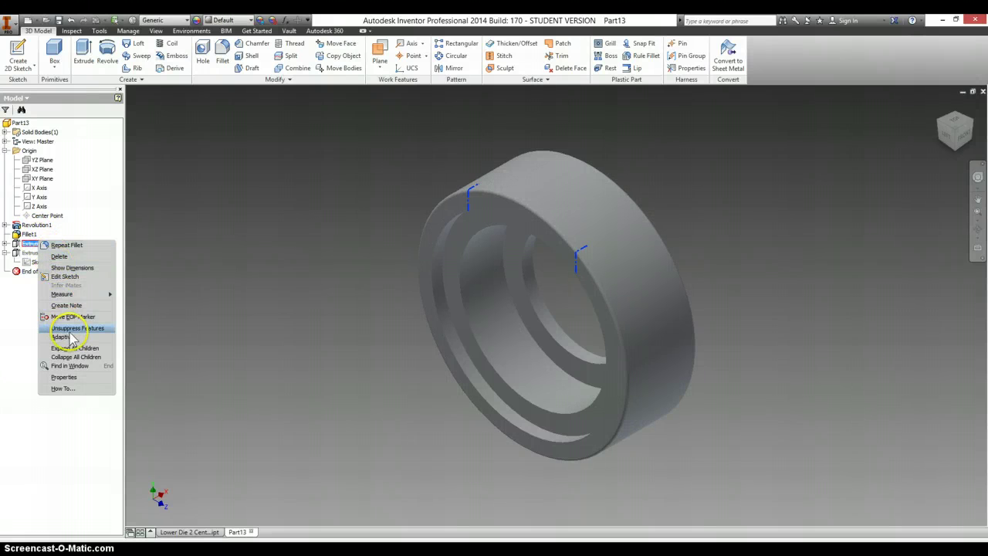
click(69, 329)
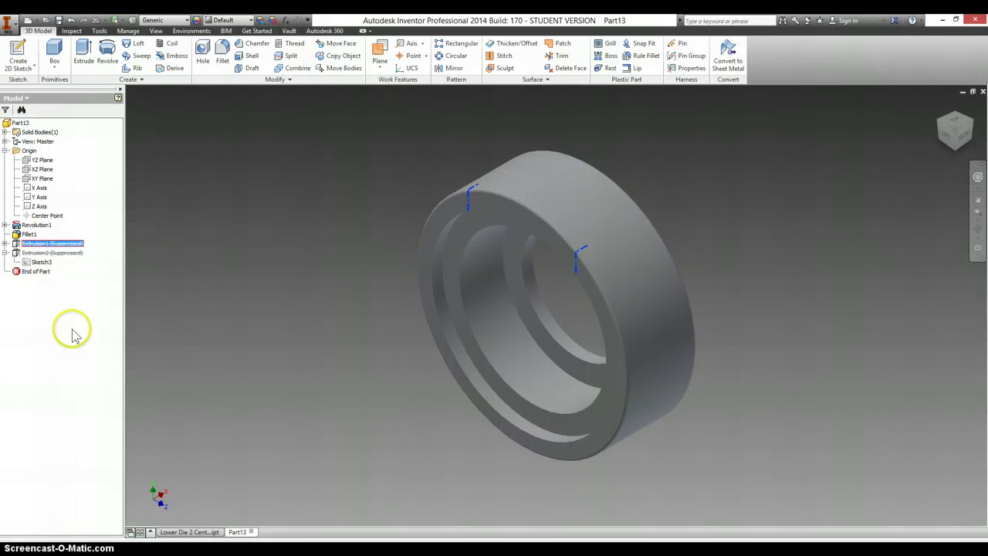
right_click(55, 254)
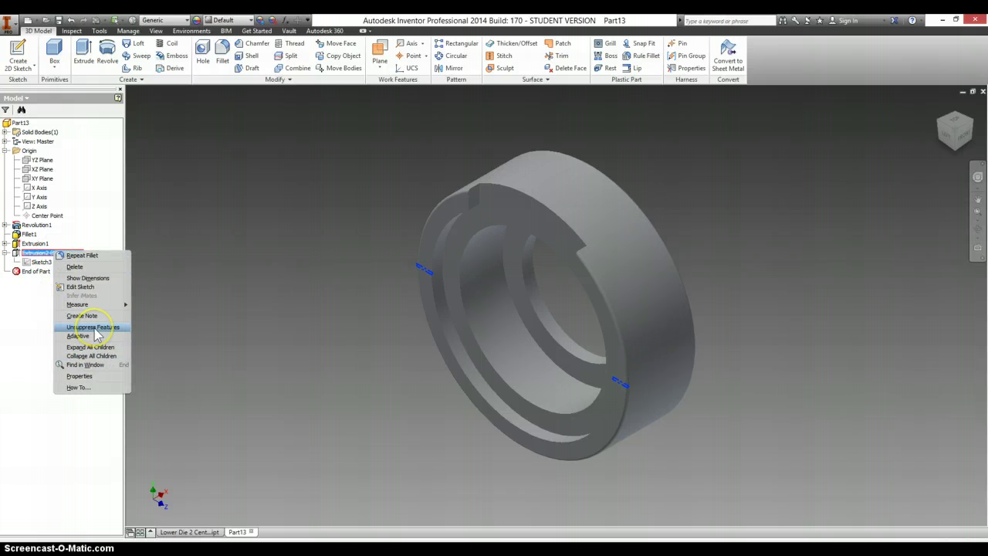
click(92, 327)
scroll(610, 371, up, 6)
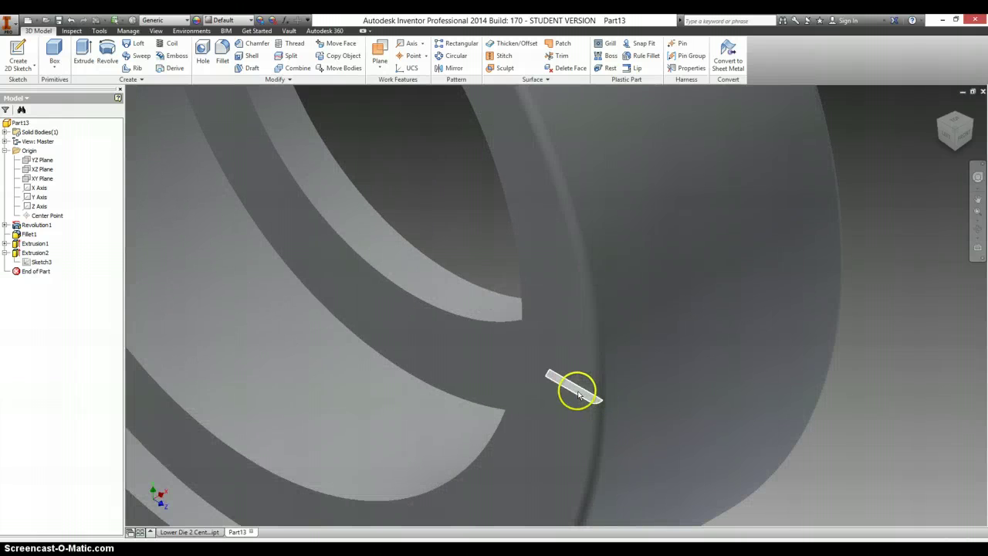
scroll(525, 306, down, 1)
scroll(525, 306, down, 5)
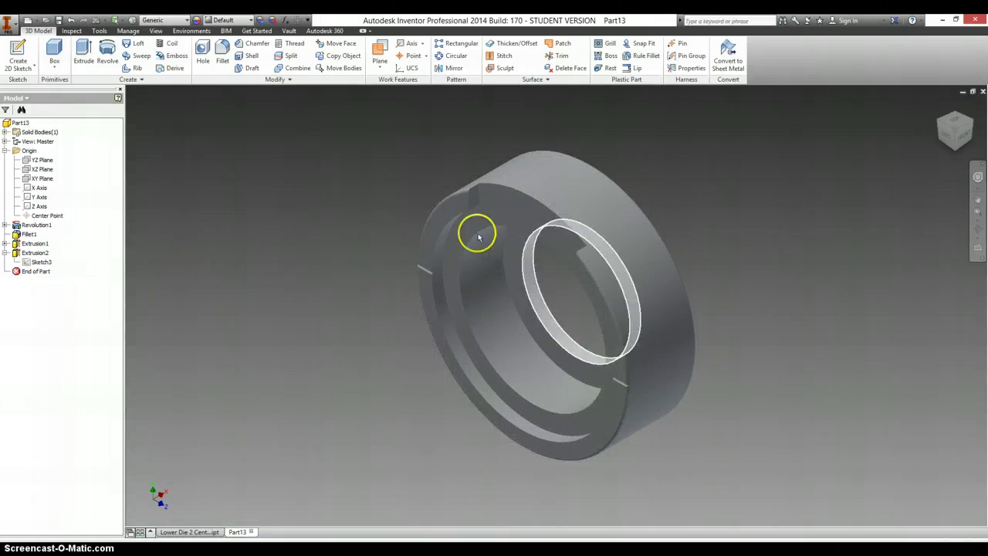
- Show the page 21 Lower Die Sub-Assembly parts list giving Steel as the material
key(alt+Tab)
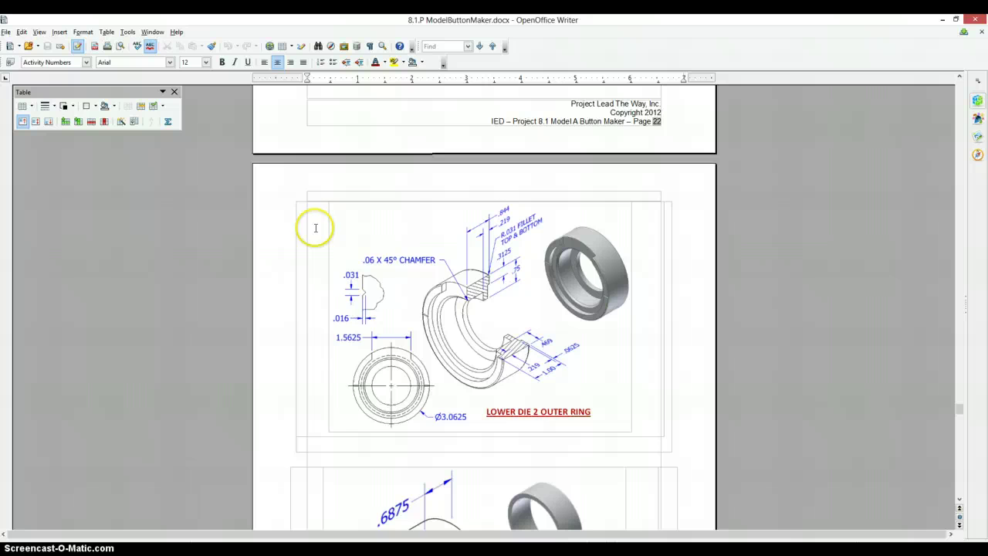
scroll(502, 335, up, 15)
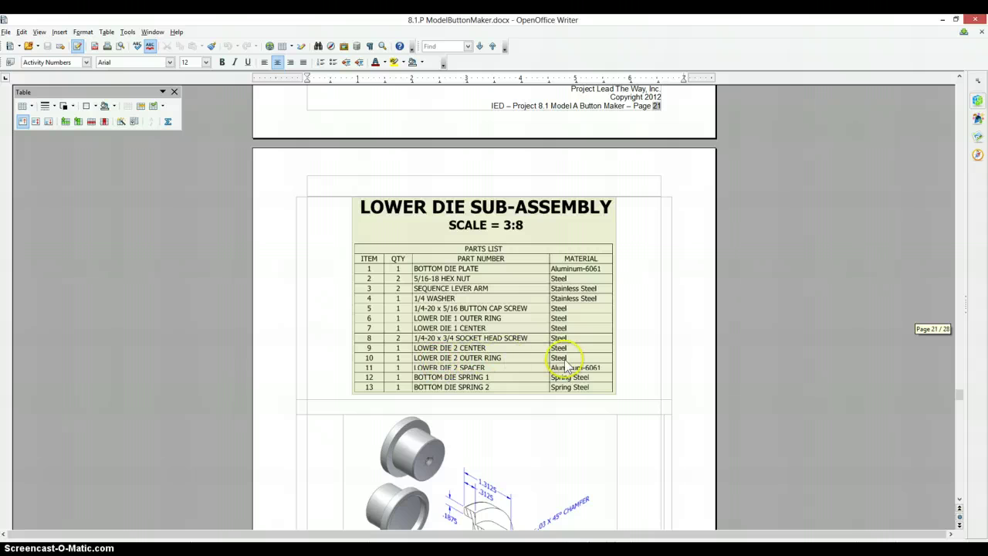
- Set Part13's material to Steel on the Physical tab of its iProperties
key(alt+Tab)
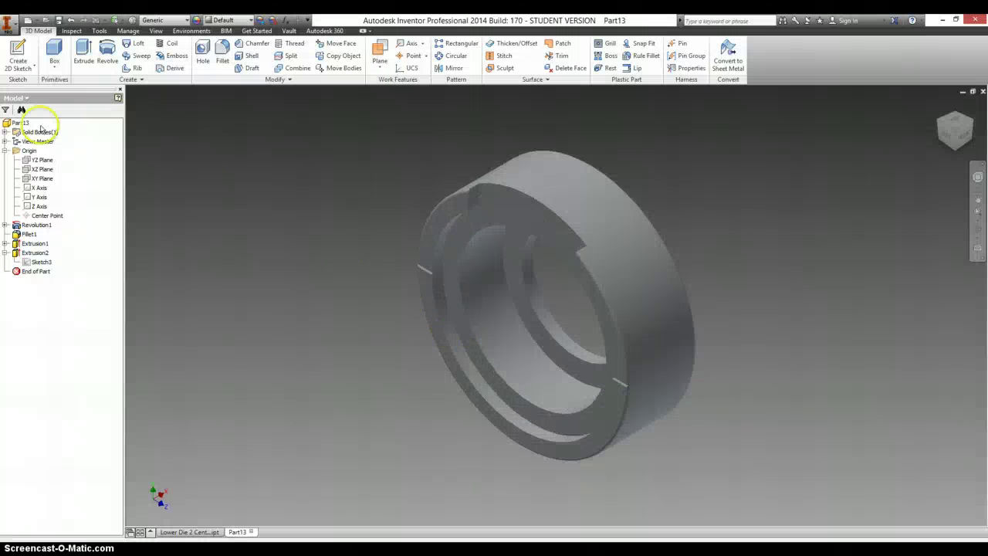
right_click(19, 126)
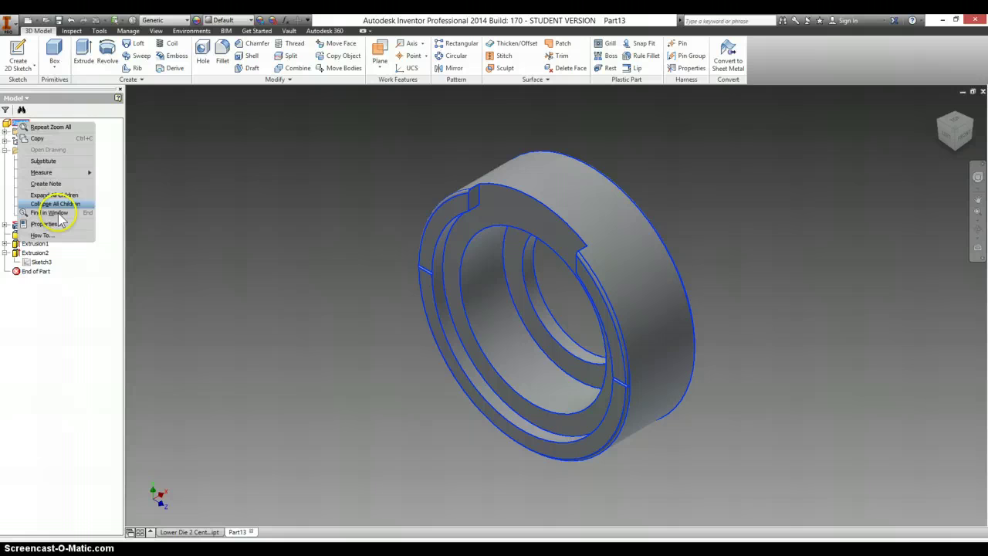
click(38, 223)
click(540, 139)
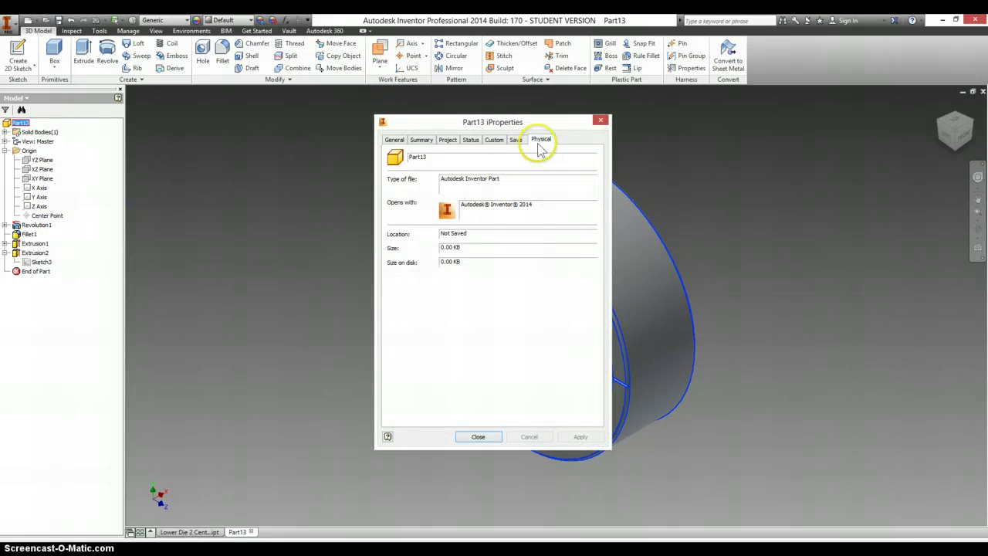
click(503, 191)
scroll(468, 227, down, 6)
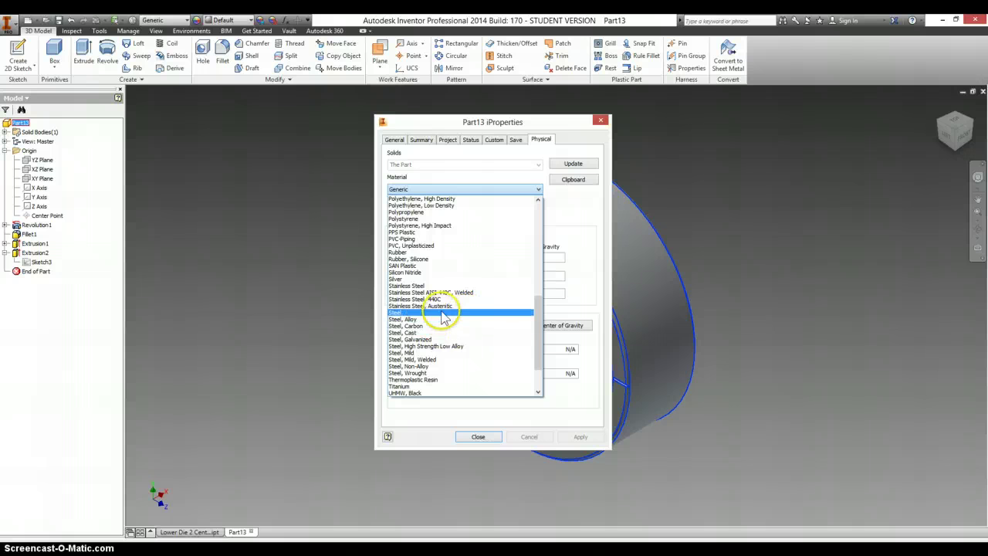
click(441, 312)
click(480, 438)
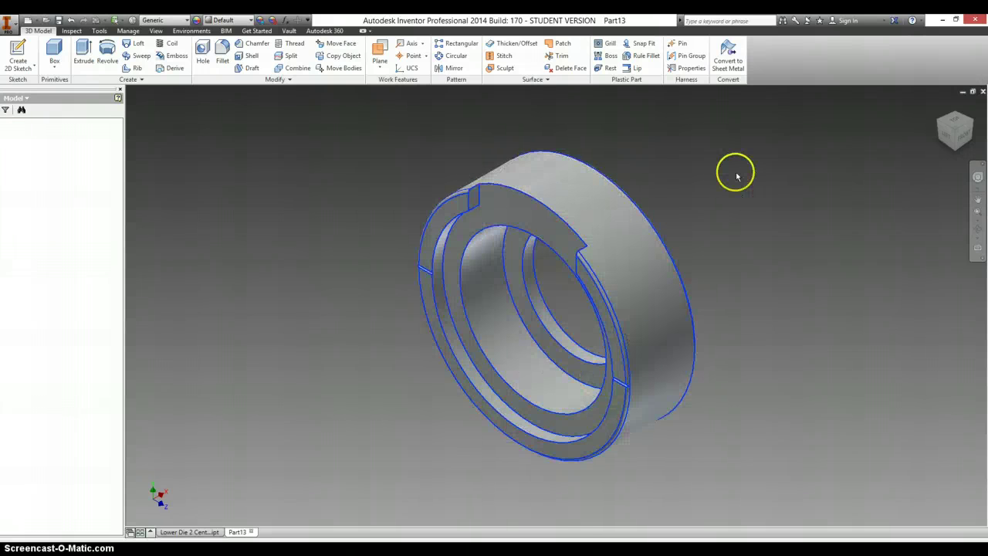
- Begin saving the part, entering the file name 'Lower Die 2 Outer Rin' so far
click(59, 20)
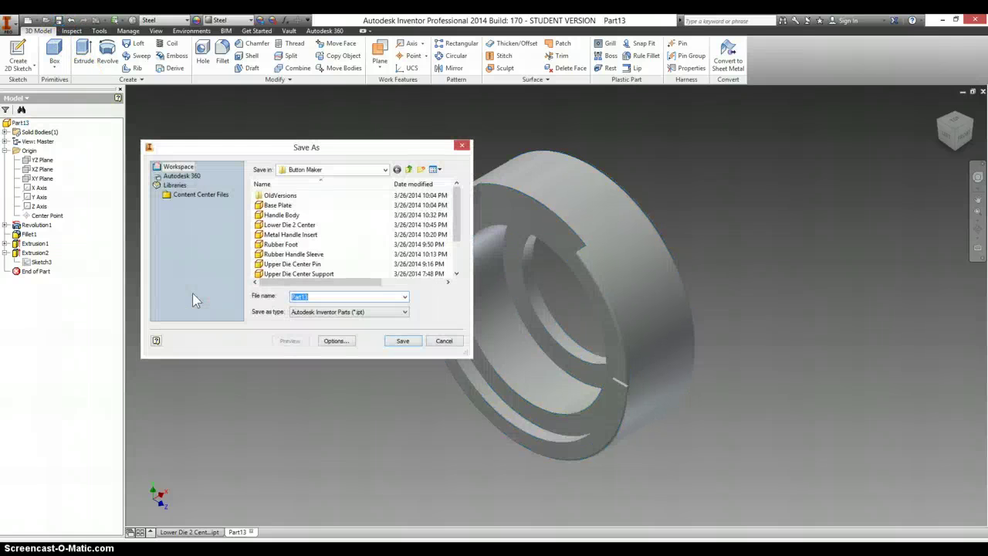
text(Lower Die 2)
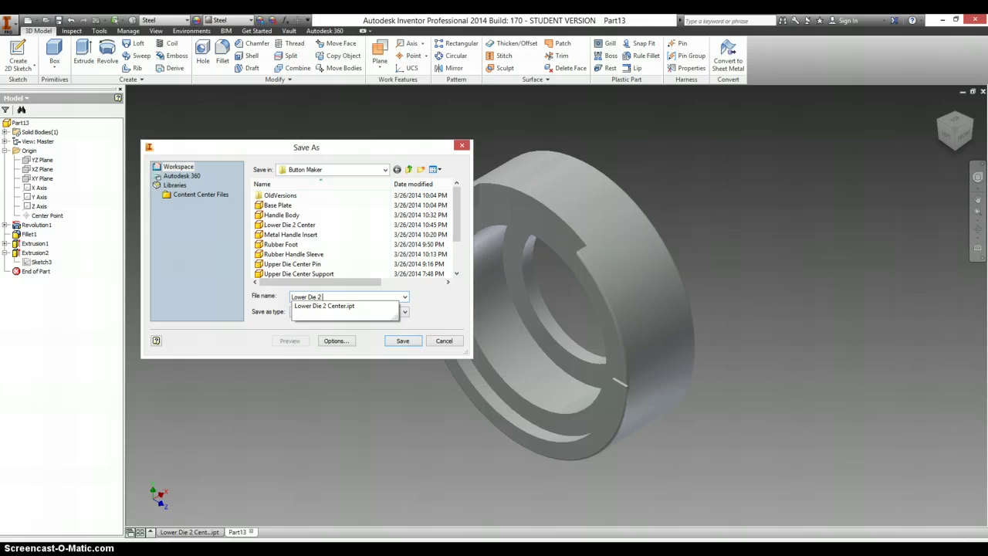
text( C)
key(BackSpace)
text(Outer Rin)
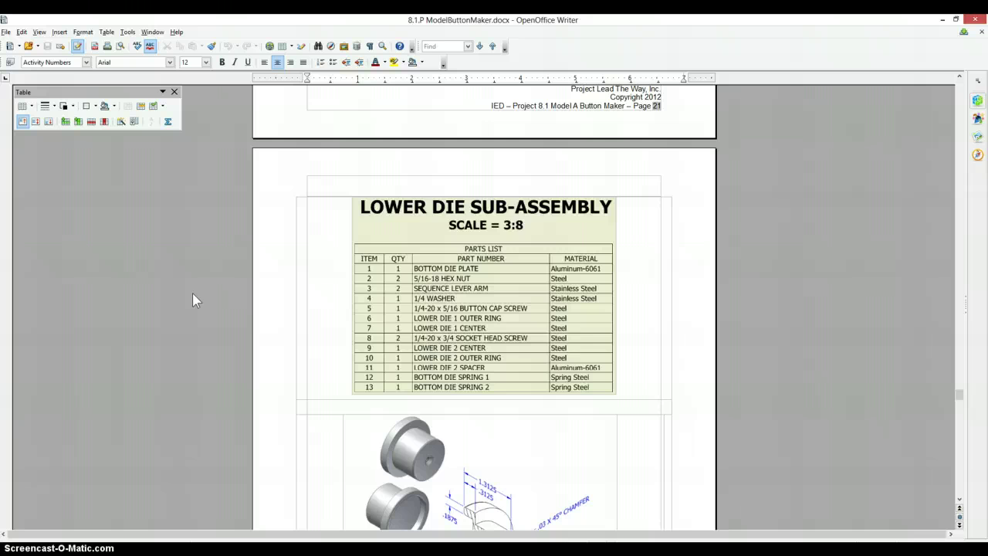
- Scroll to page 23 and back to the page 22 Lower Die 2 Outer Ring drawing
scroll(193, 292, down, 20)
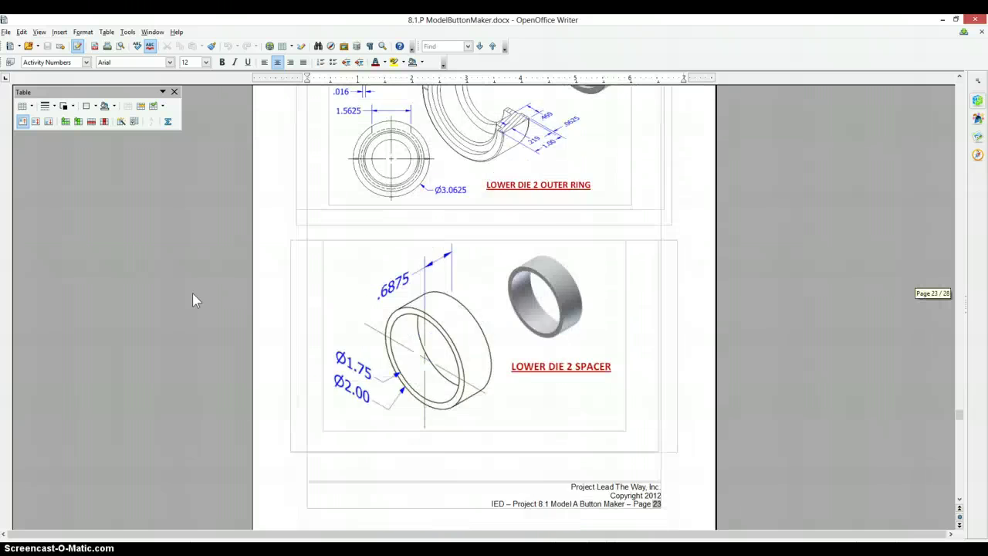
scroll(192, 293, up, 8)
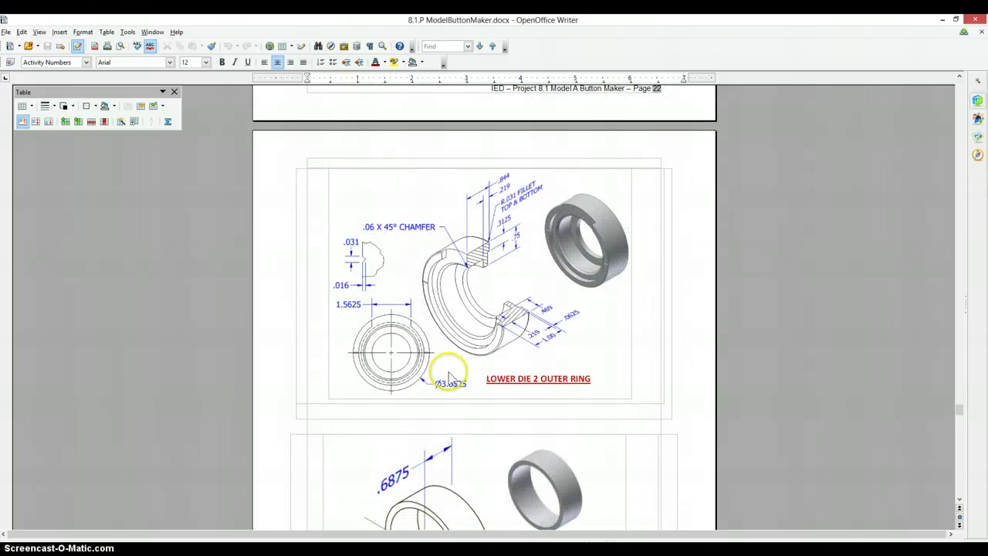